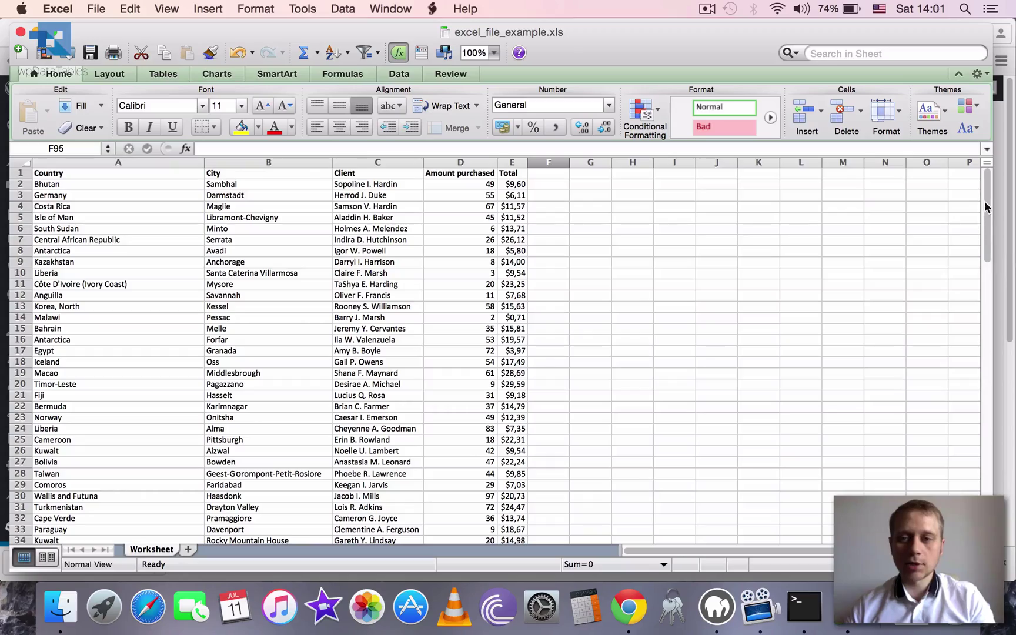
Review the spreadsheet's headers (Country, Amount purchased) and first data row values.
left_click_drag(988, 191, 986, 403)
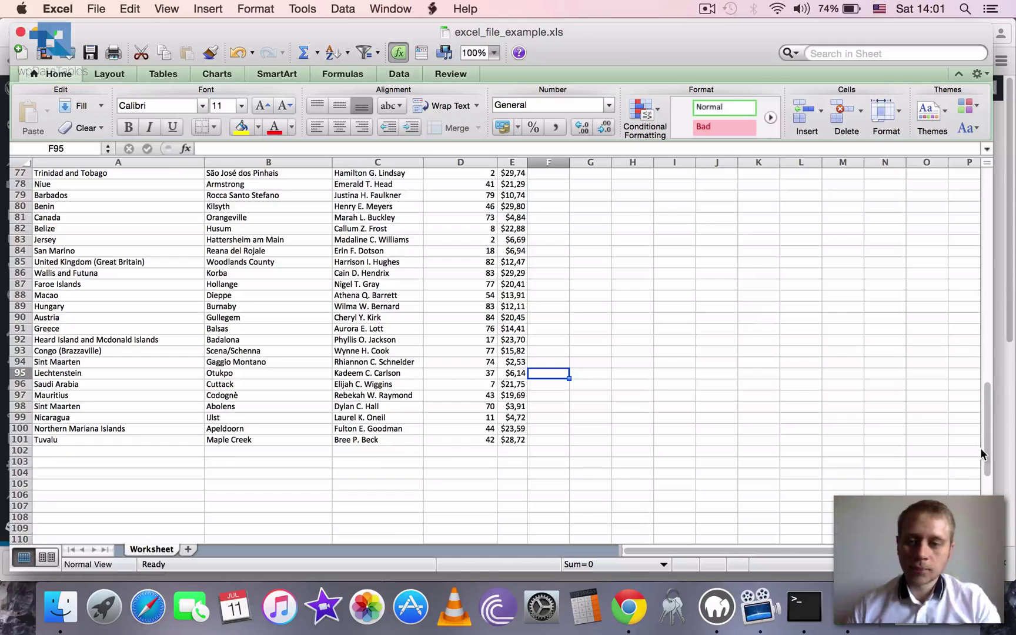
left_click_drag(986, 451, 963, 155)
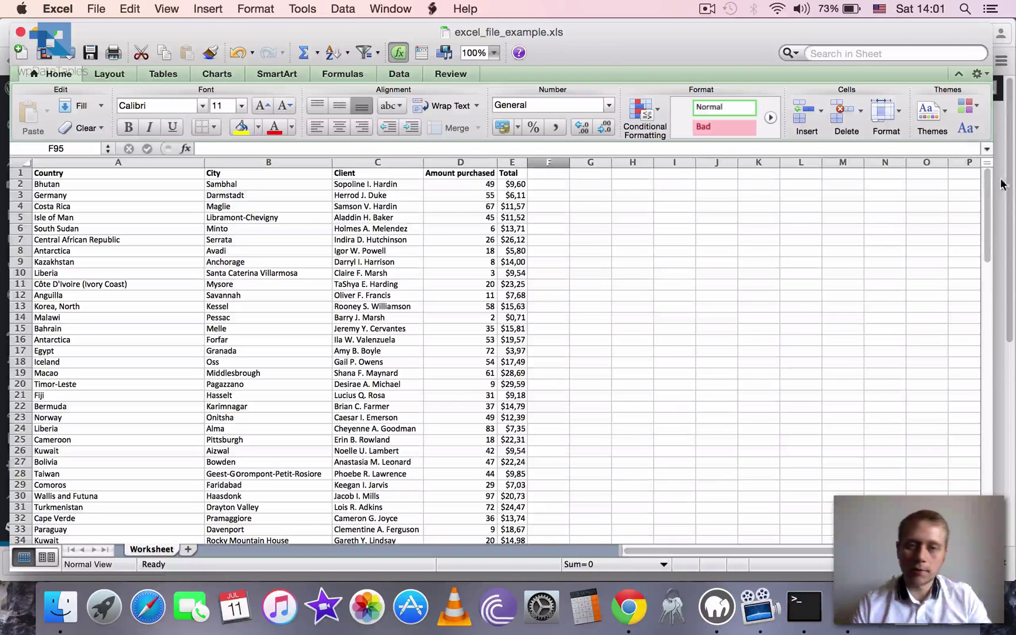
left_click_drag(986, 180, 942, 168)
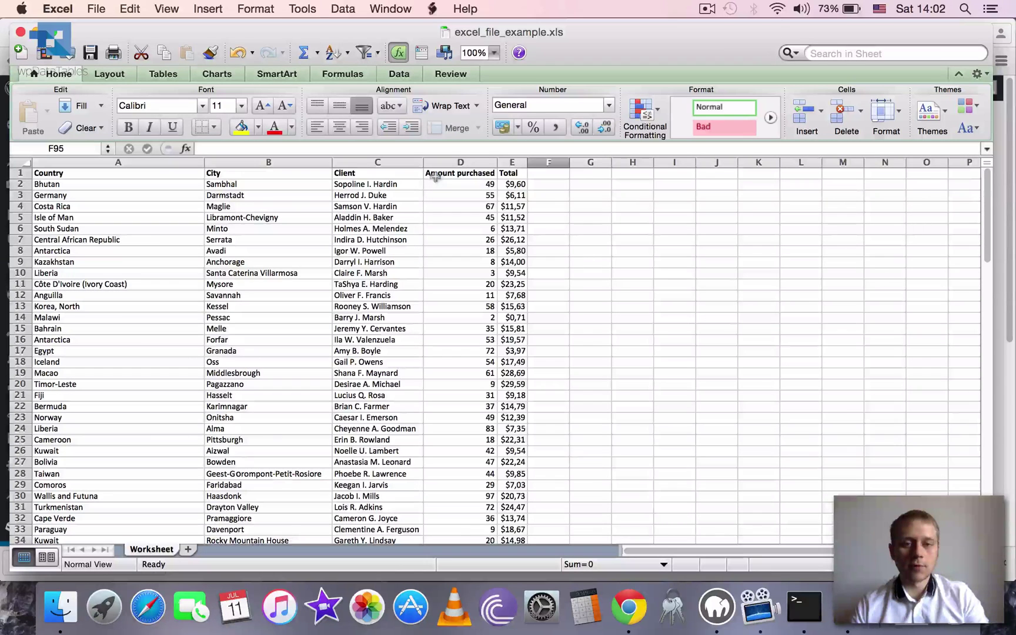
left_click(94, 173)
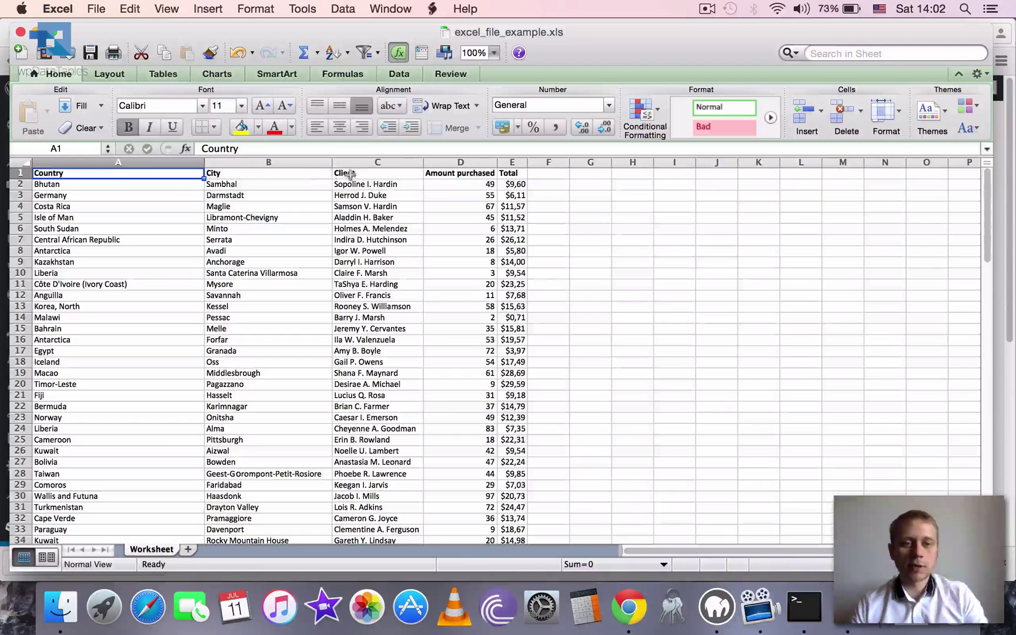
left_click(460, 173)
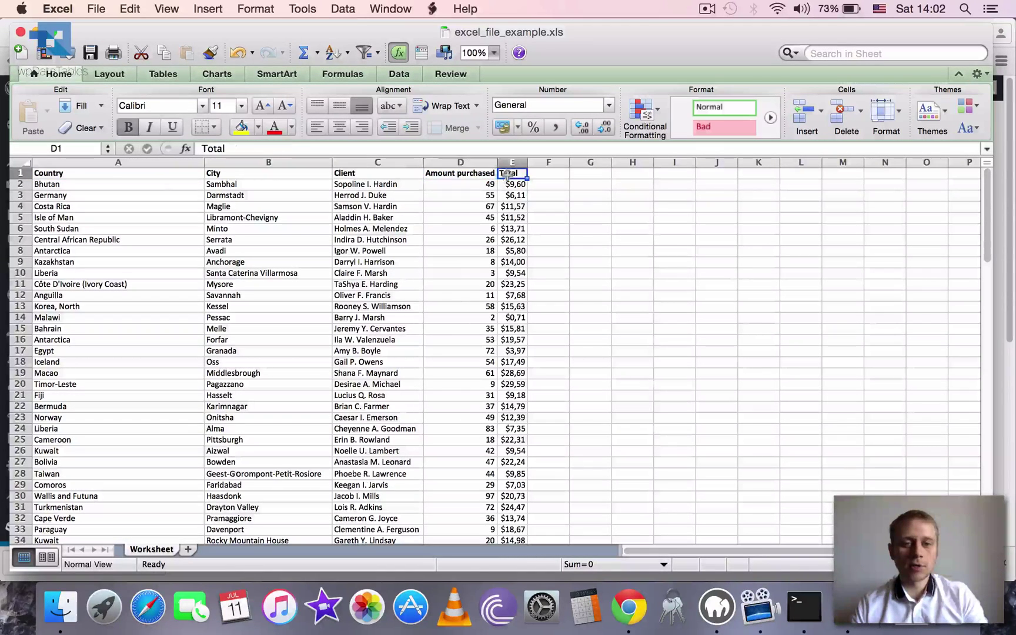
left_click(89, 195)
left_click(280, 188)
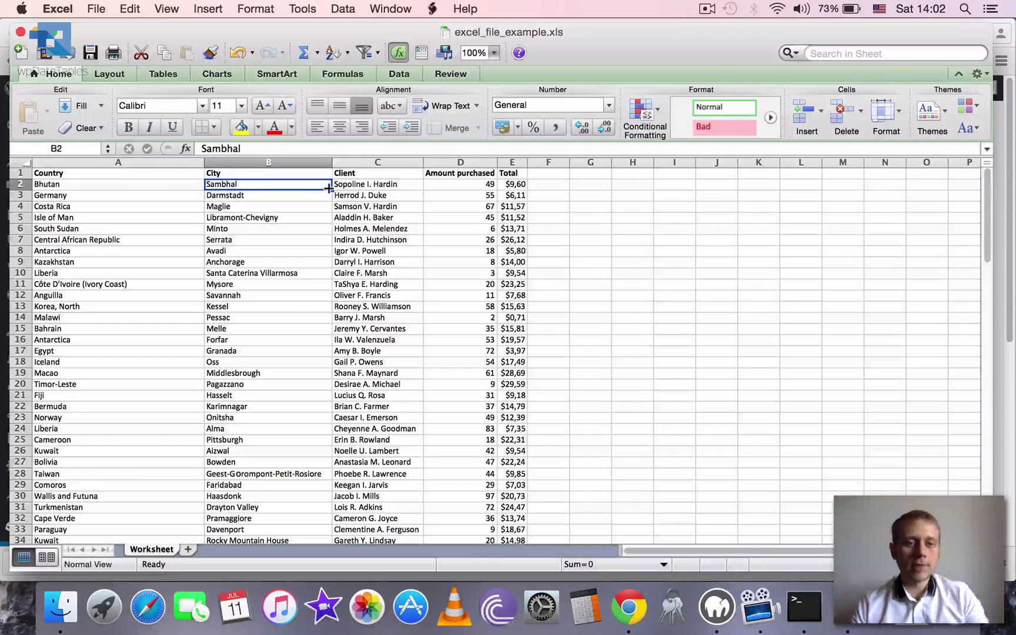
left_click(357, 190)
left_click(465, 187)
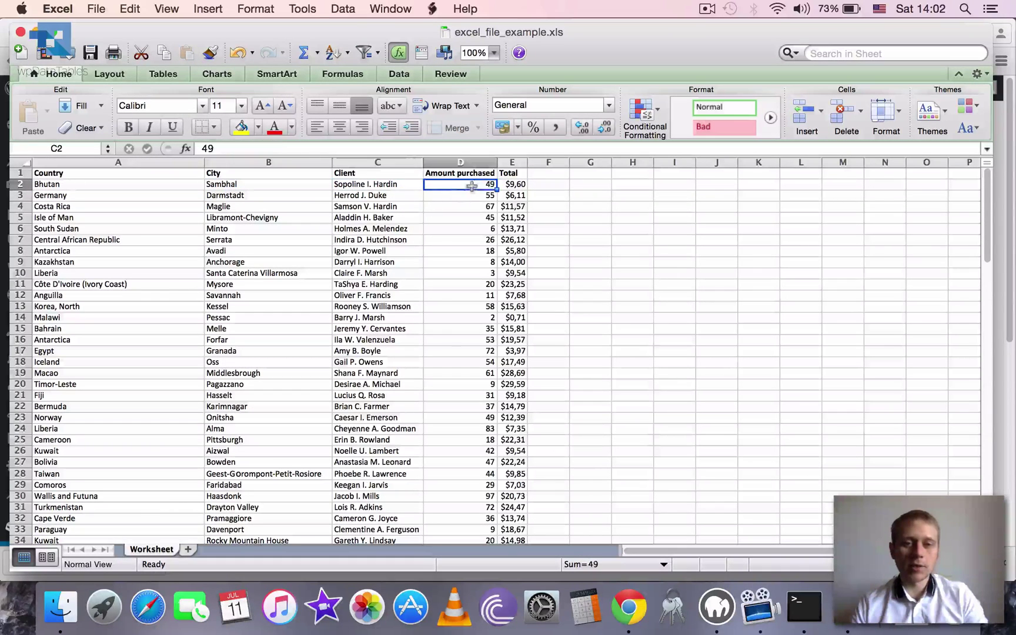
left_click(510, 186)
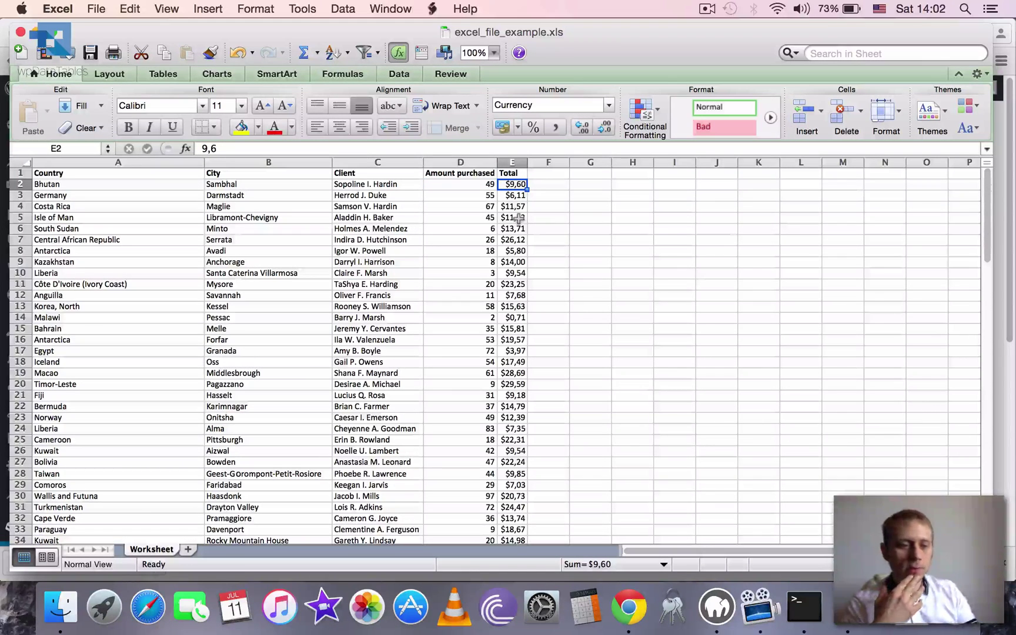
Scroll the spreadsheet down to its last data row, Tuvalu, and back.
left_click(96, 7)
left_click(95, 7)
left_click_drag(985, 177, 948, 419)
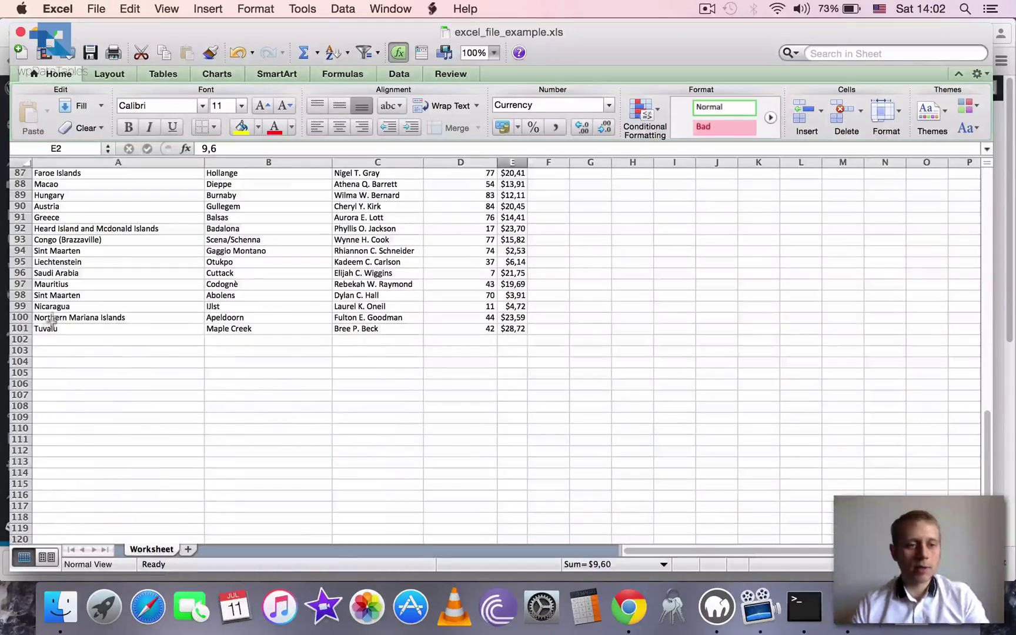
left_click(52, 325)
left_click_drag(988, 458, 907, 159)
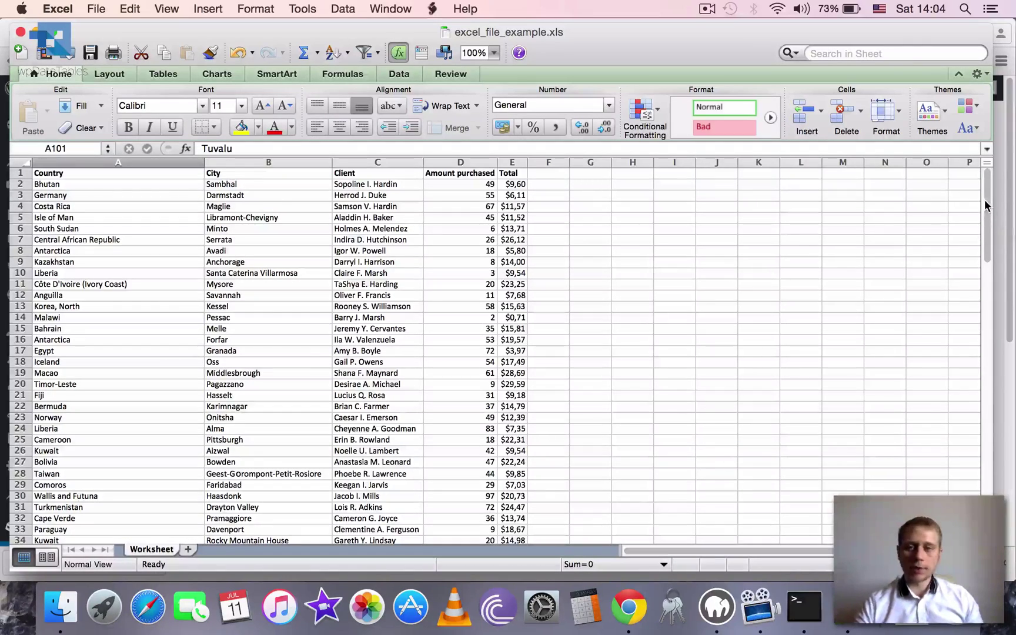
left_click_drag(987, 206, 988, 321)
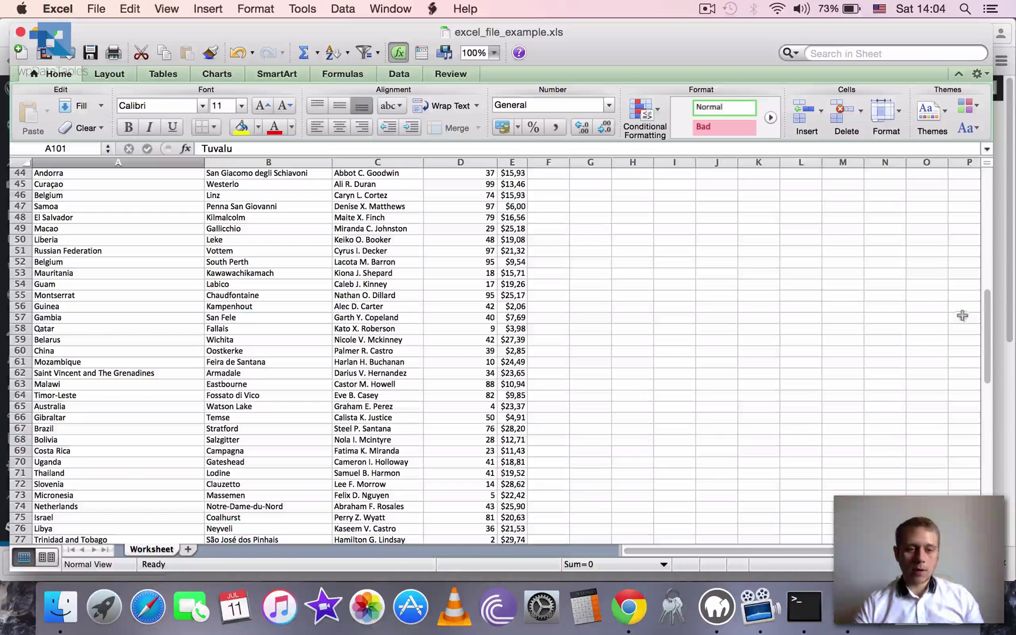
In wpDataTables, start a new table titled 'Excel example'.
left_click(629, 608)
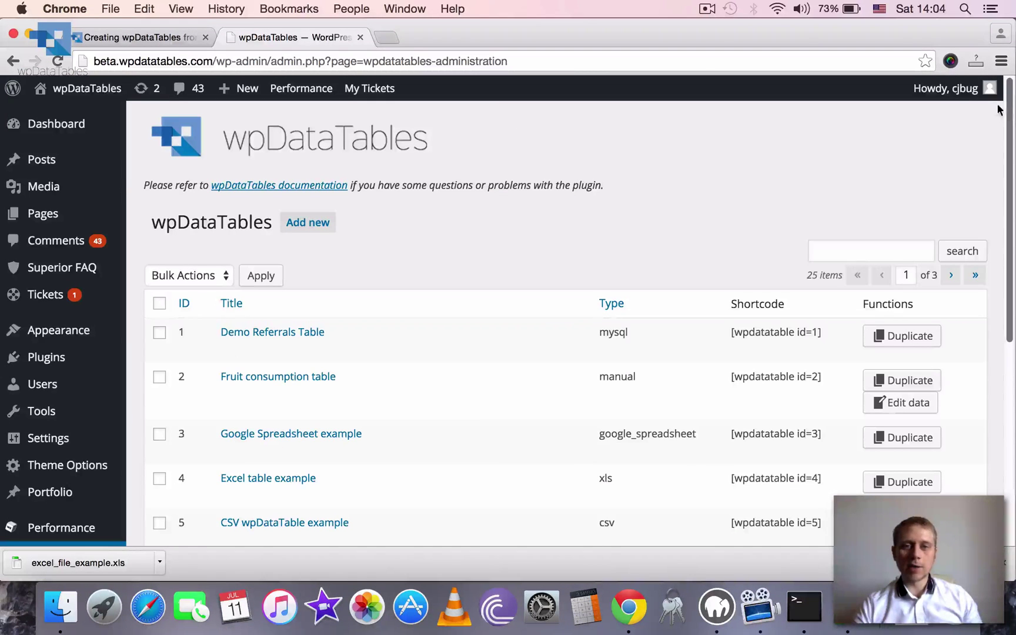
left_click(300, 228)
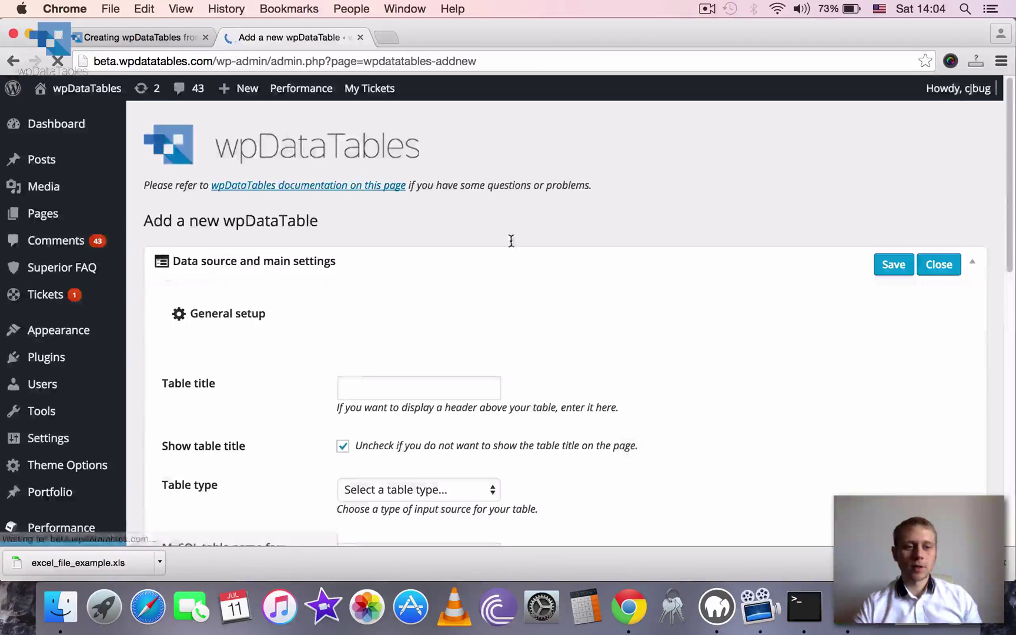
scroll(565, 259, "down", 5)
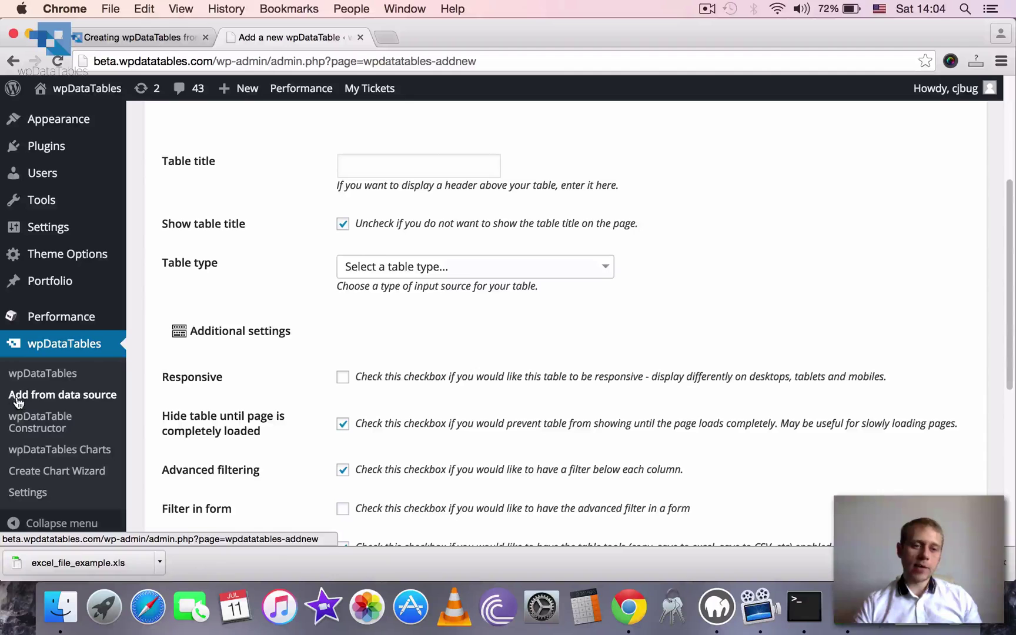
scroll(311, 369, "up", 4)
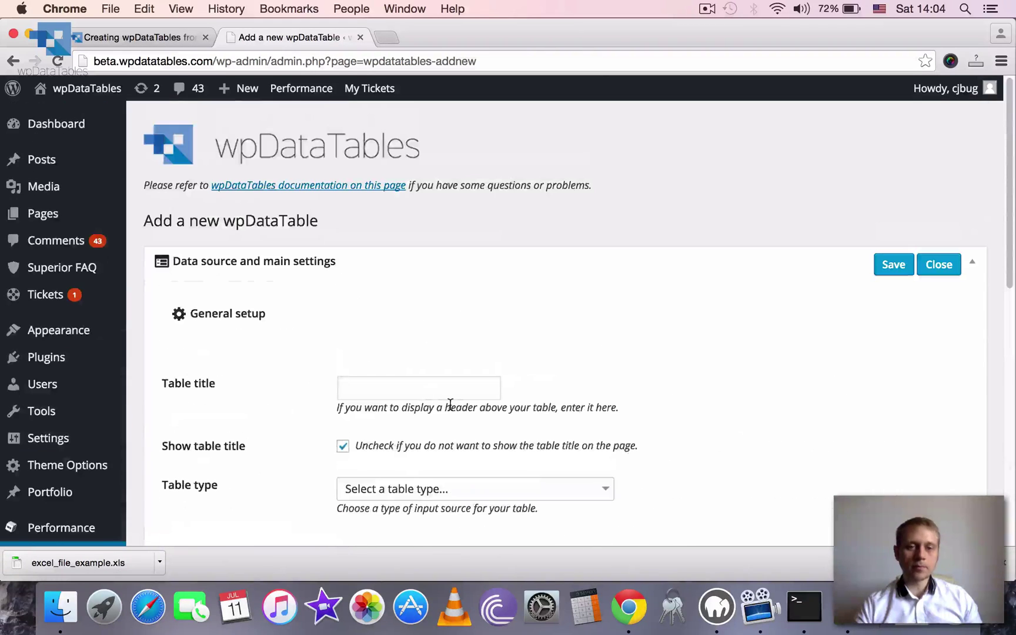
left_click(441, 389)
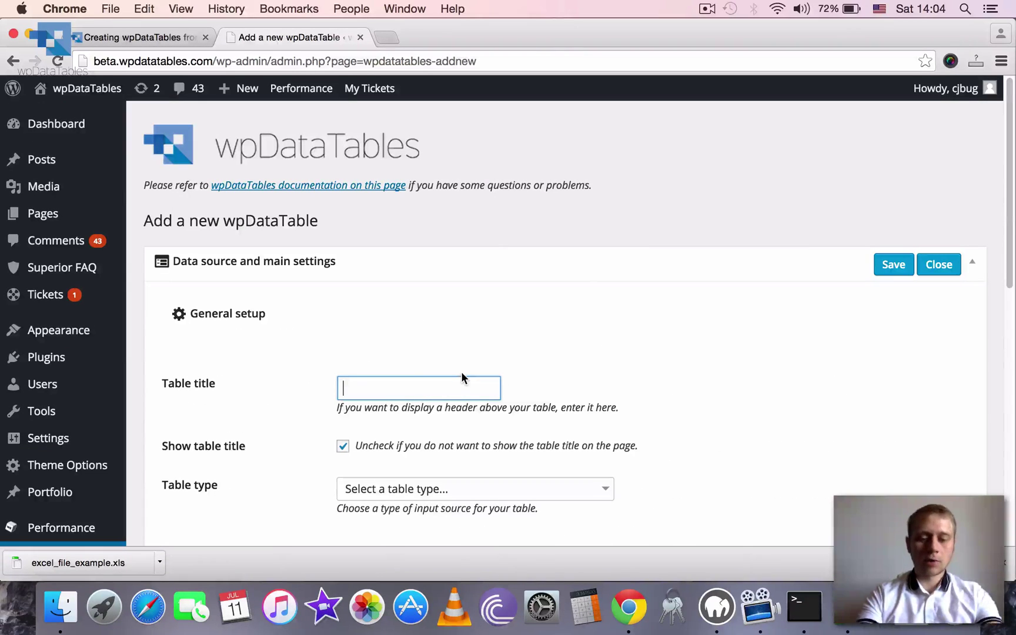
type("Excel e")
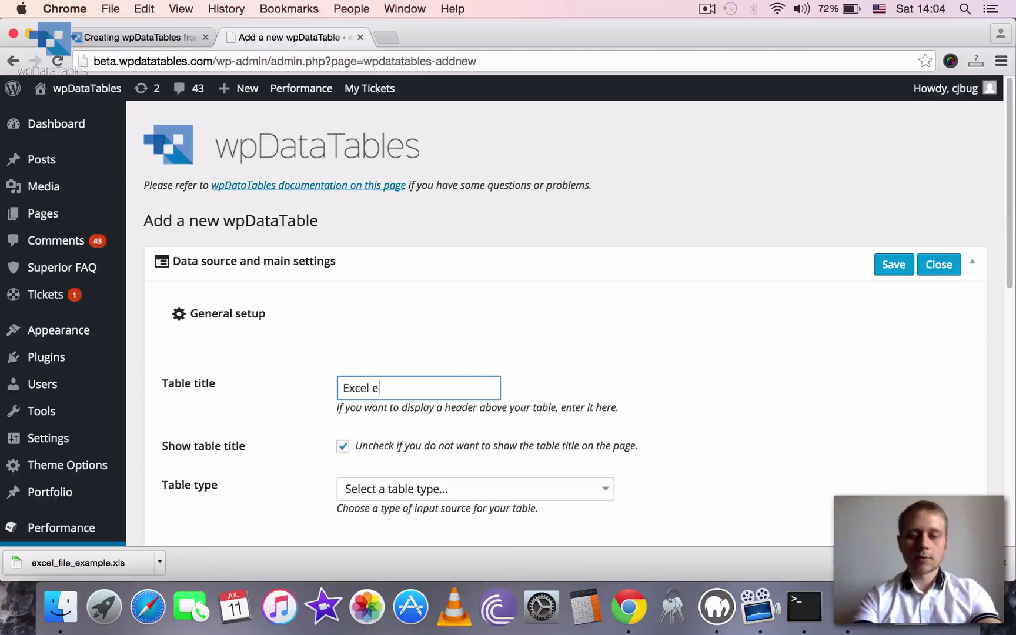
type("xample")
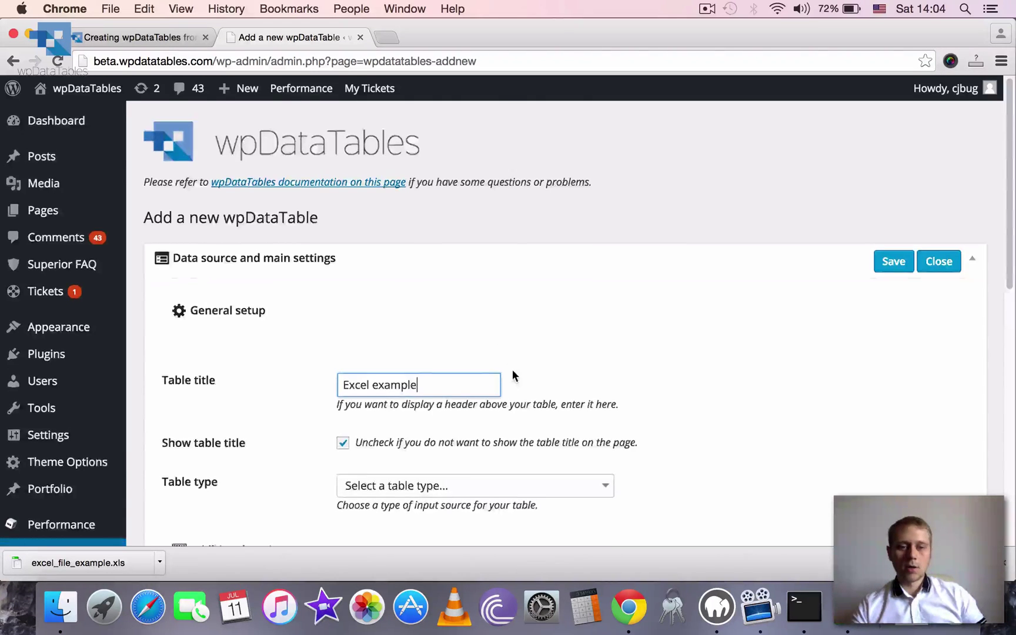
Set the new table's type to Excel file.
scroll(511, 374, "down", 3)
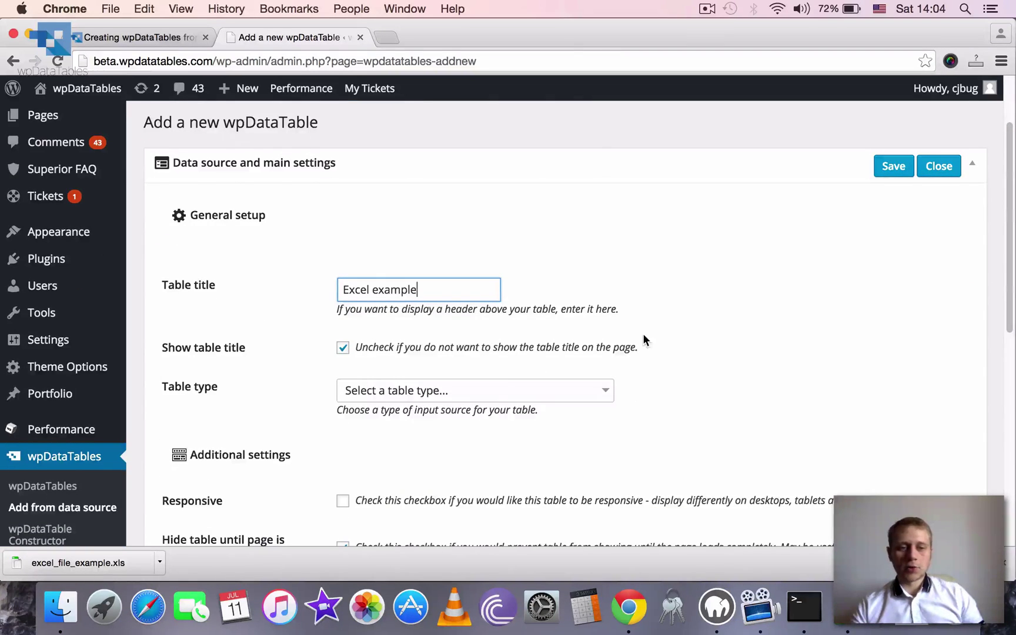
scroll(643, 340, "down", 2)
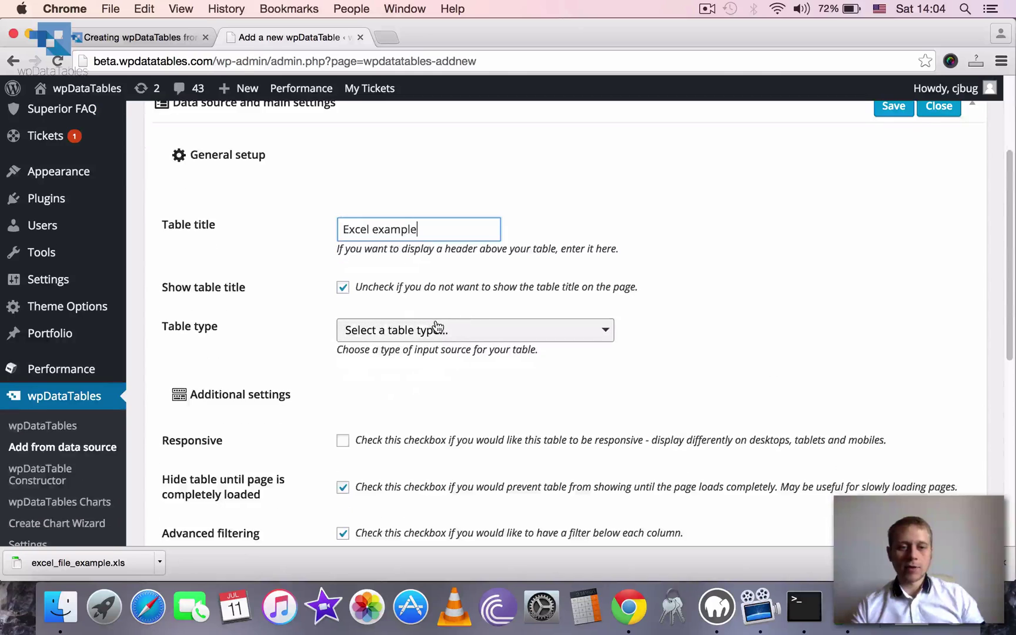
left_click(437, 325)
left_click(400, 212)
scroll(690, 332, "down", 1)
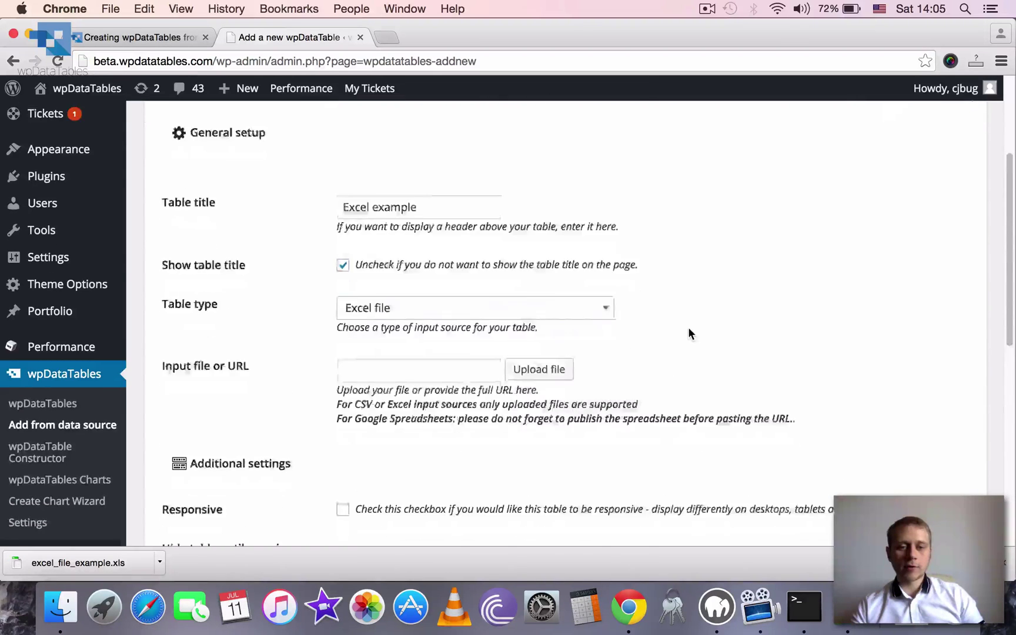
scroll(647, 330, "down", 2)
scroll(571, 306, "up", 1)
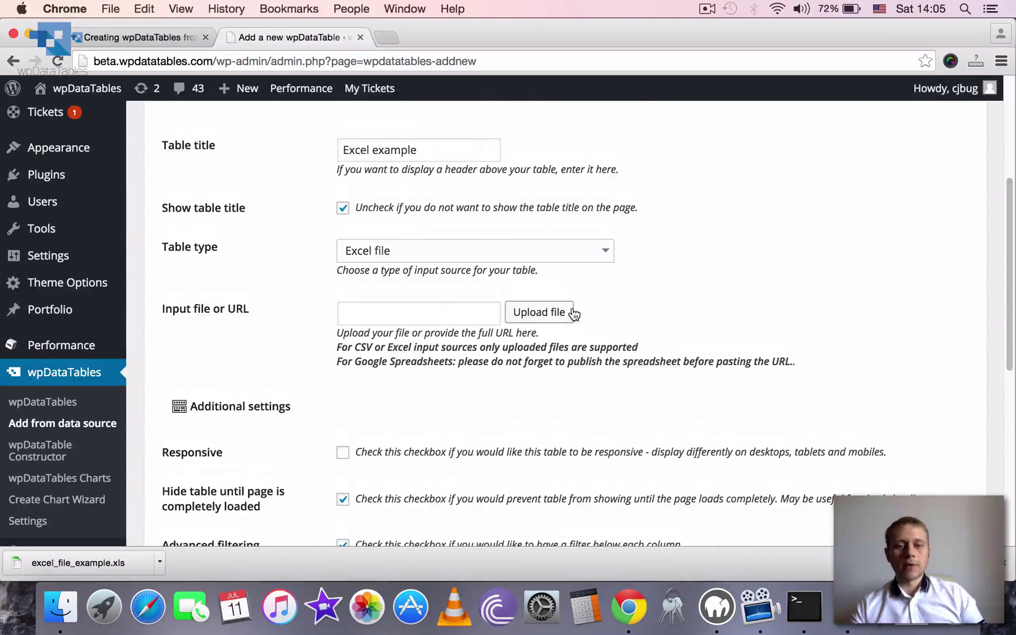
Upload excel_file_example.xls from Desktop > wpDataTables Example Files and use it as the input file.
left_click(534, 320)
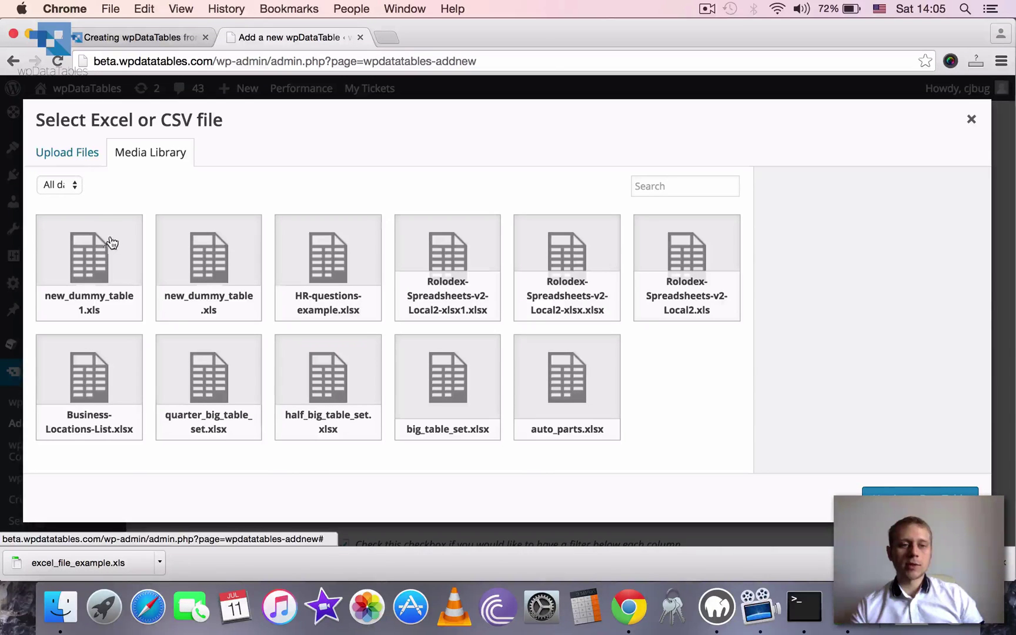
left_click(60, 152)
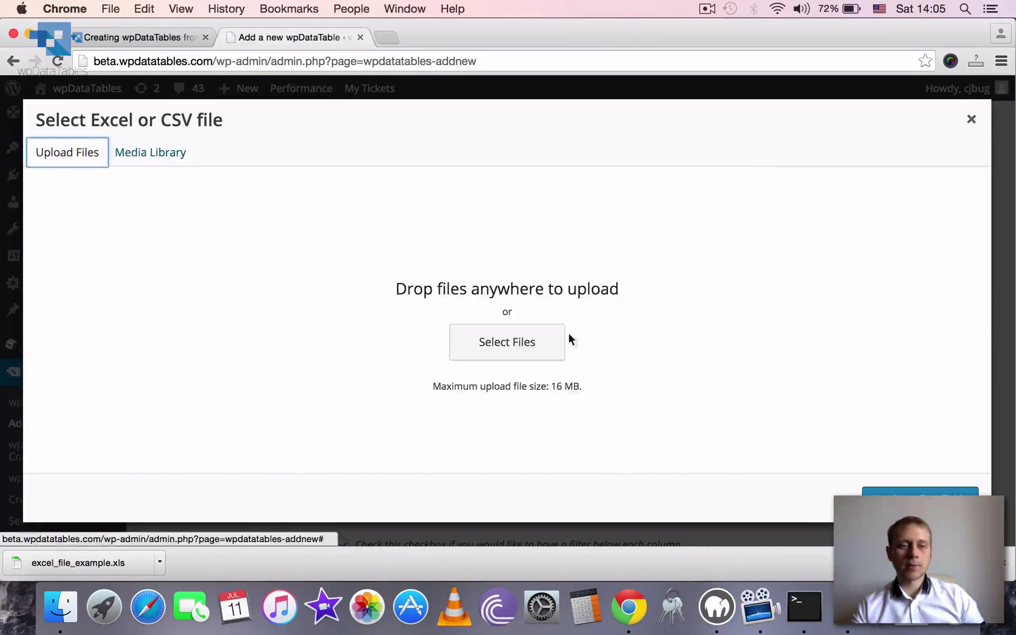
left_click(504, 340)
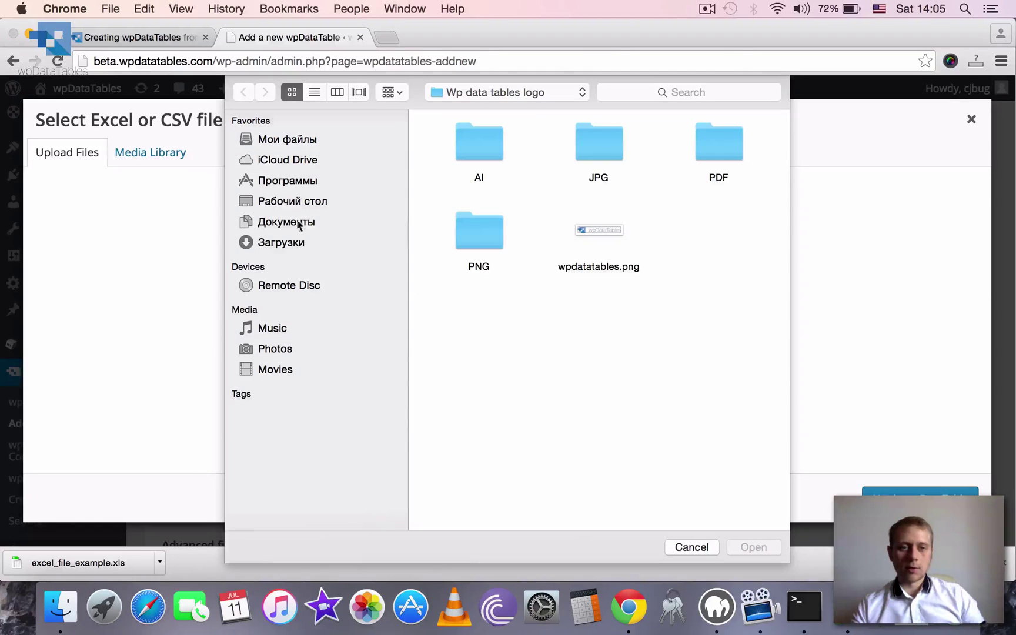
left_click(274, 201)
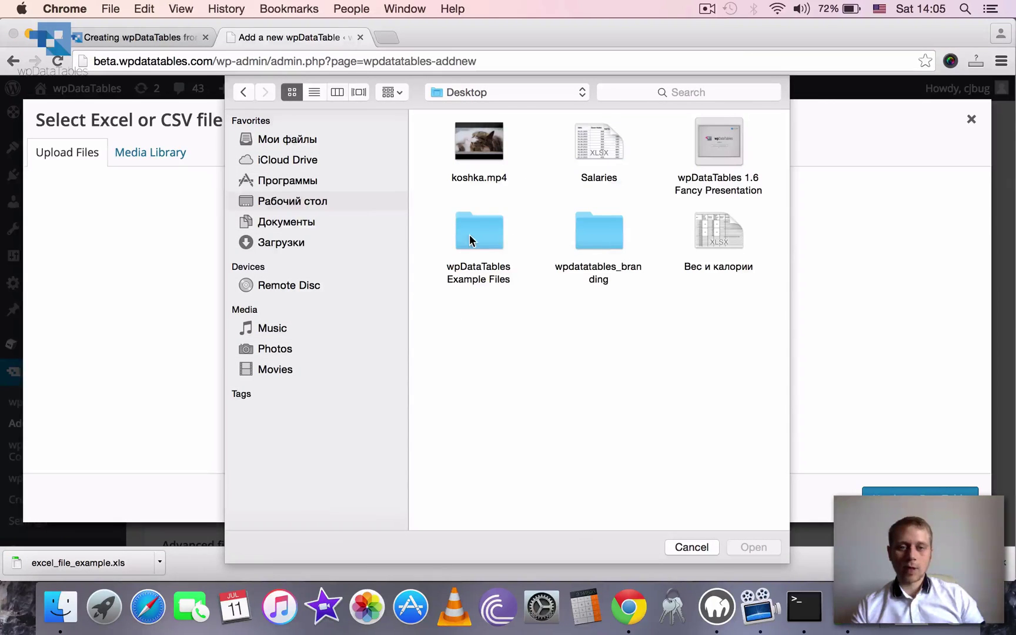
double_click(469, 237)
left_click(464, 144)
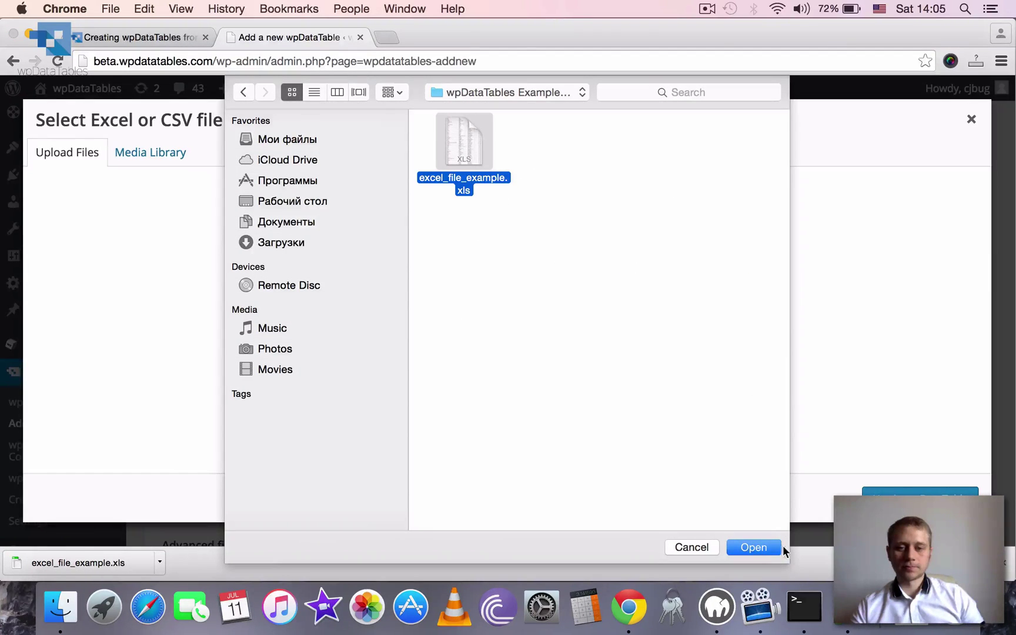
left_click(761, 548)
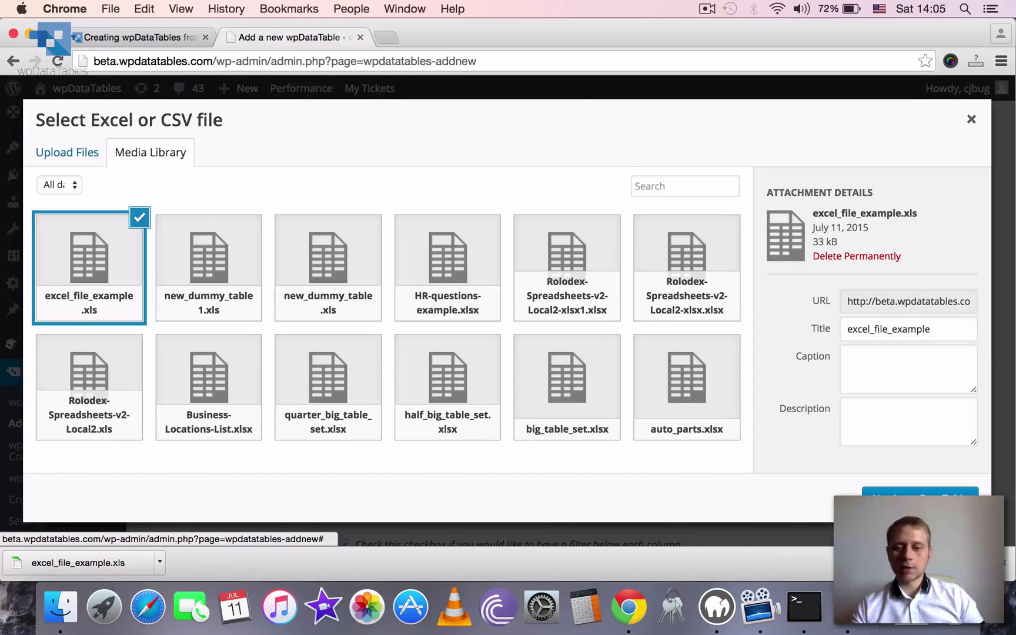
left_click(882, 499)
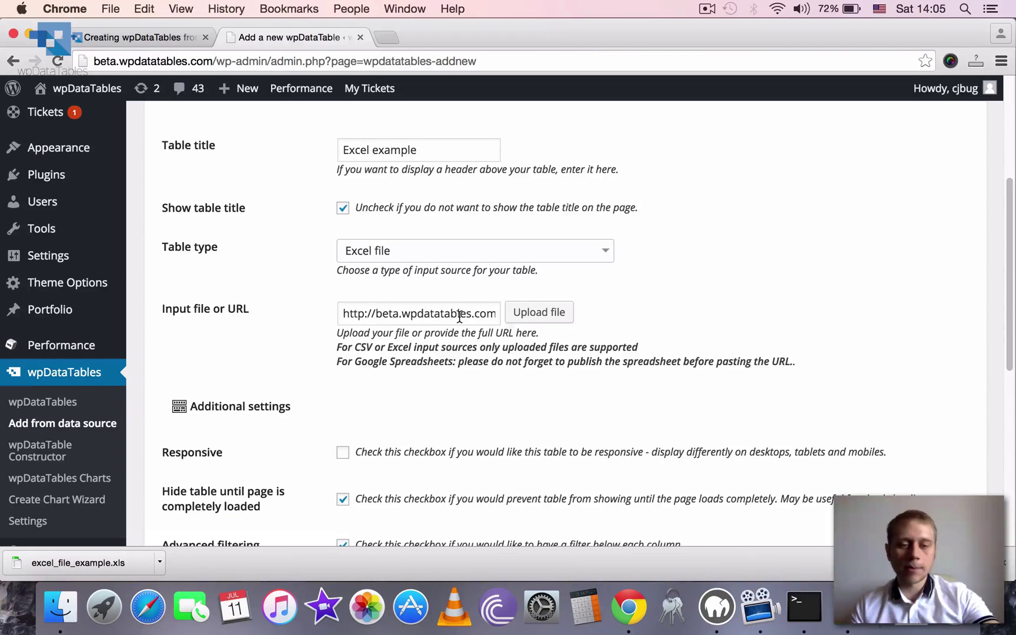
scroll(460, 316, "down", 6)
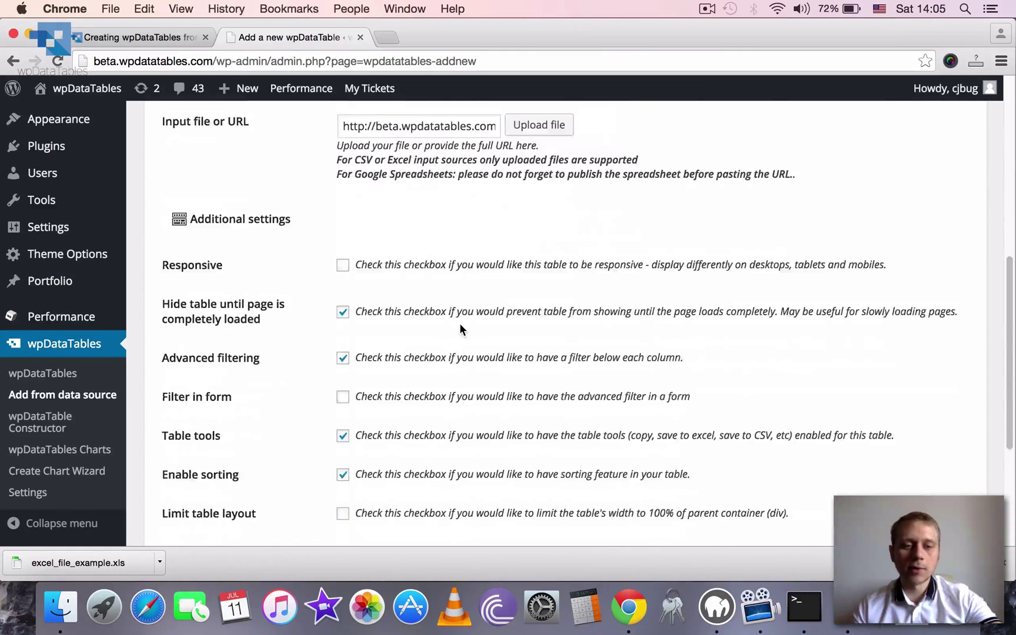
scroll(460, 325, "down", 8)
scroll(261, 432, "up", 4)
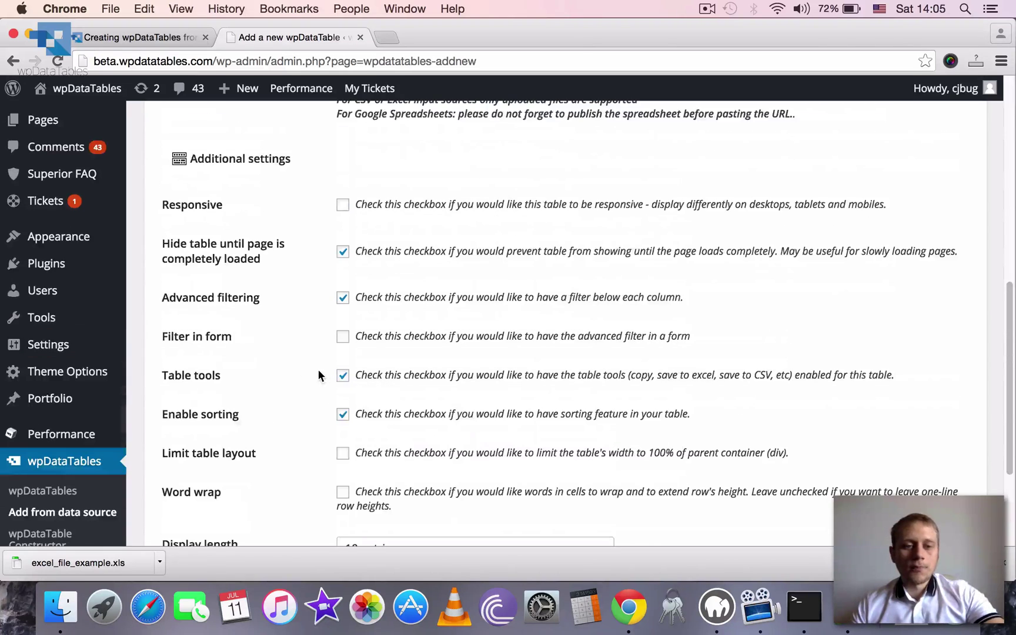
scroll(322, 450, "down", 3)
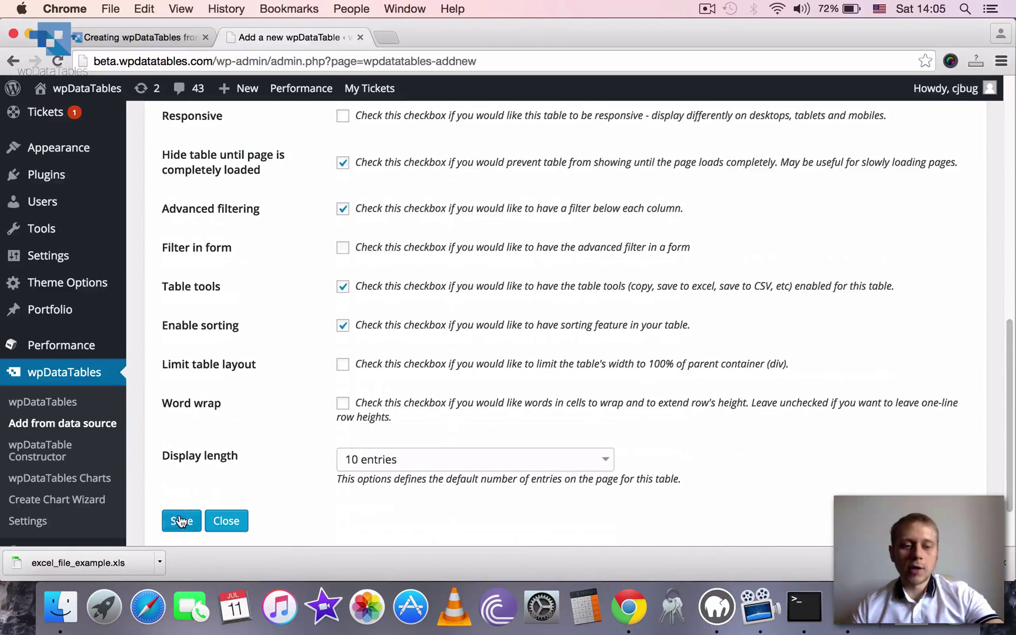
scroll(179, 516, "down", 3)
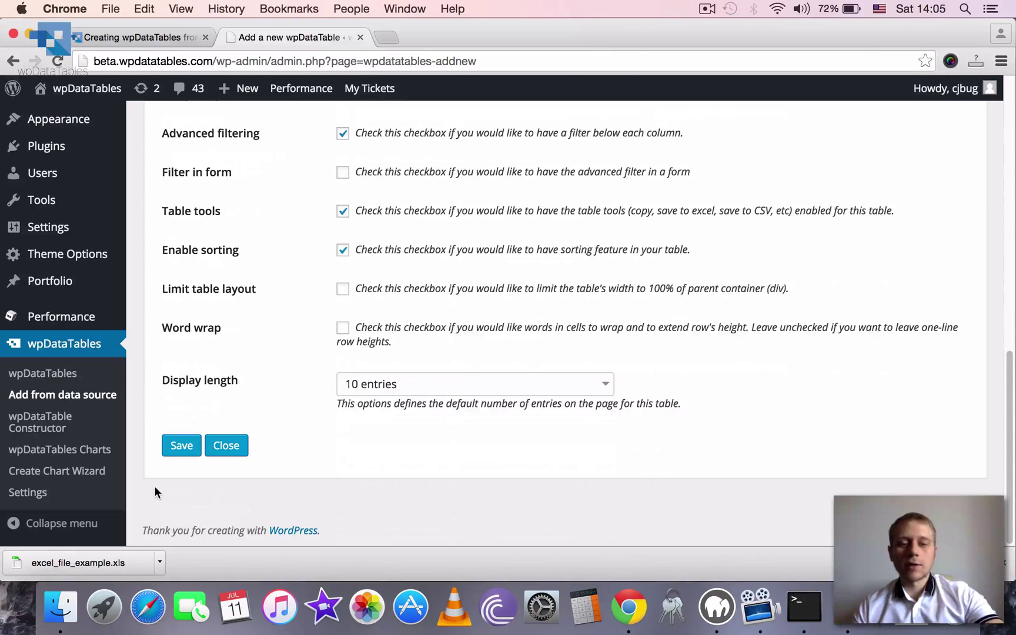
scroll(254, 500, "up", 10)
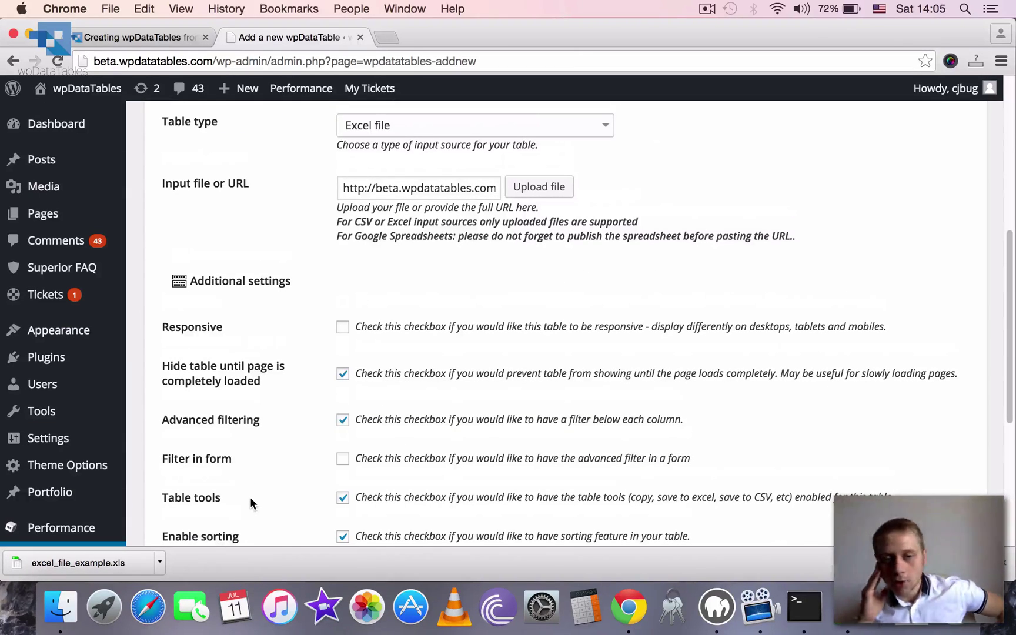
scroll(241, 498, "down", 10)
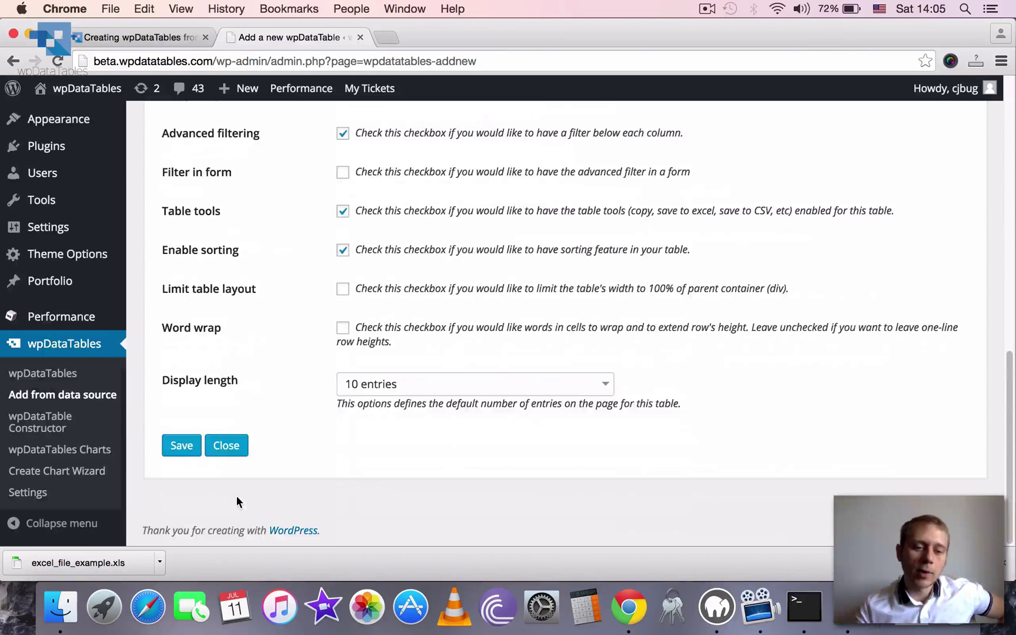
Save the table and review the generated columns: Country, City, Client as String, Amount purchased and Total as Float.
left_click(182, 448)
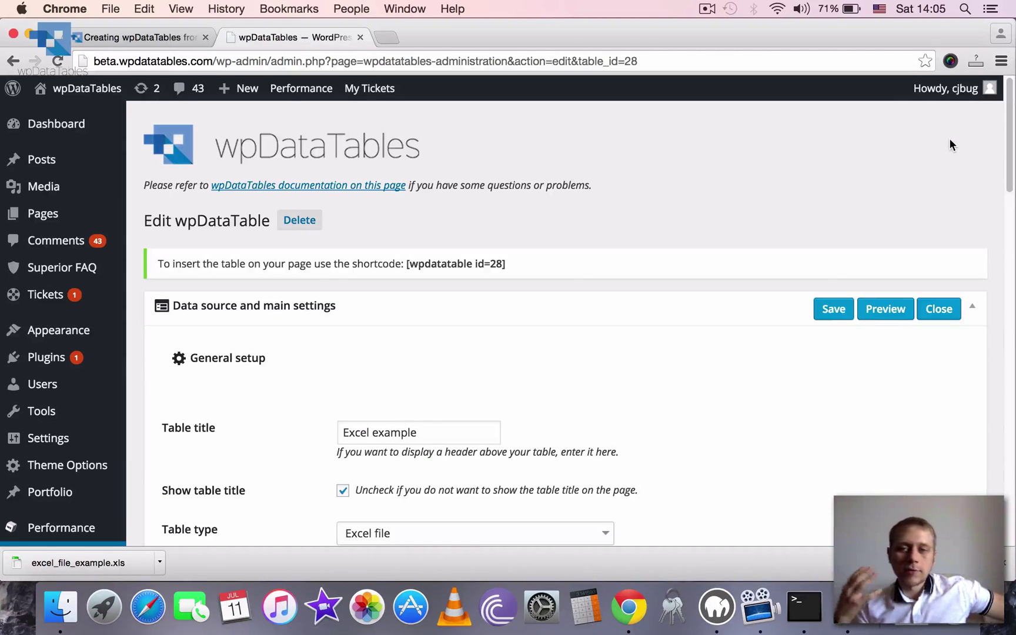
left_click_drag(1009, 138, 502, 443)
scroll(497, 524, "right", 10)
left_click_drag(1010, 454, 1012, 387)
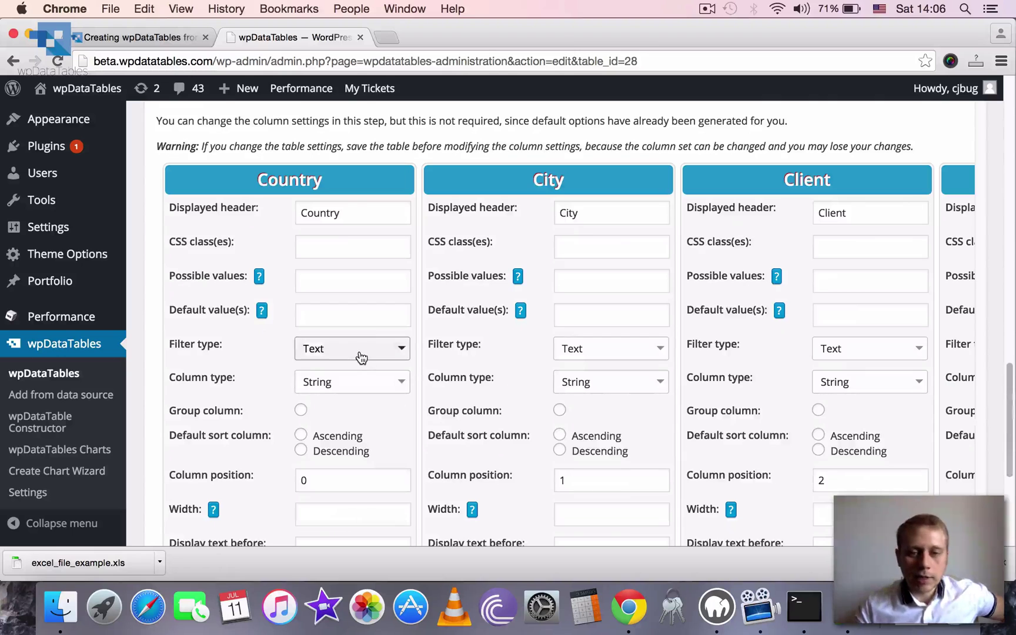
scroll(430, 295, "down", 3)
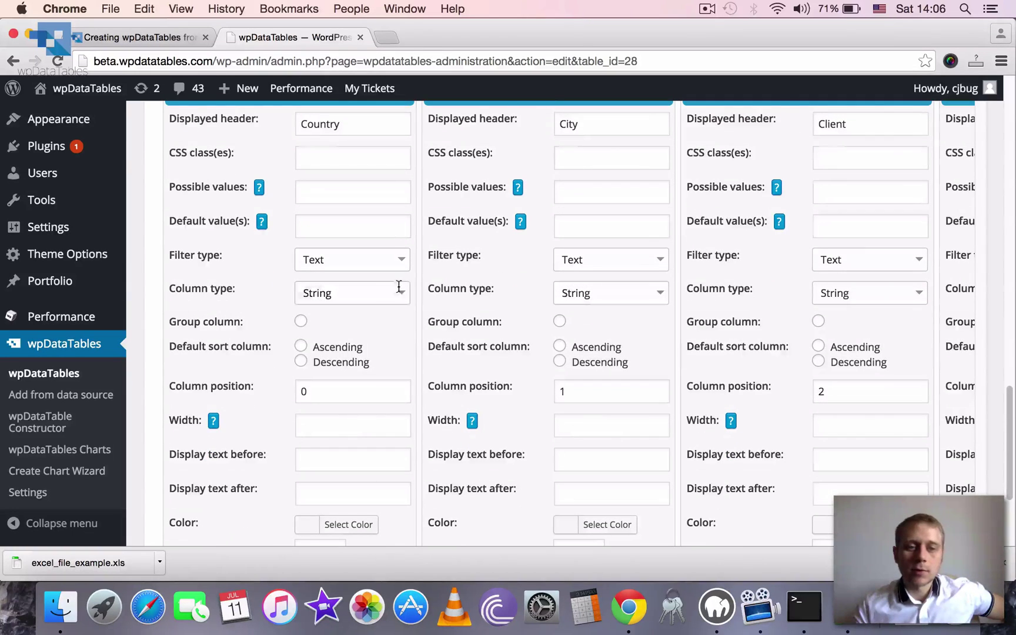
Check the column type choices, leaving the Client column as String.
scroll(647, 430, "down", 4)
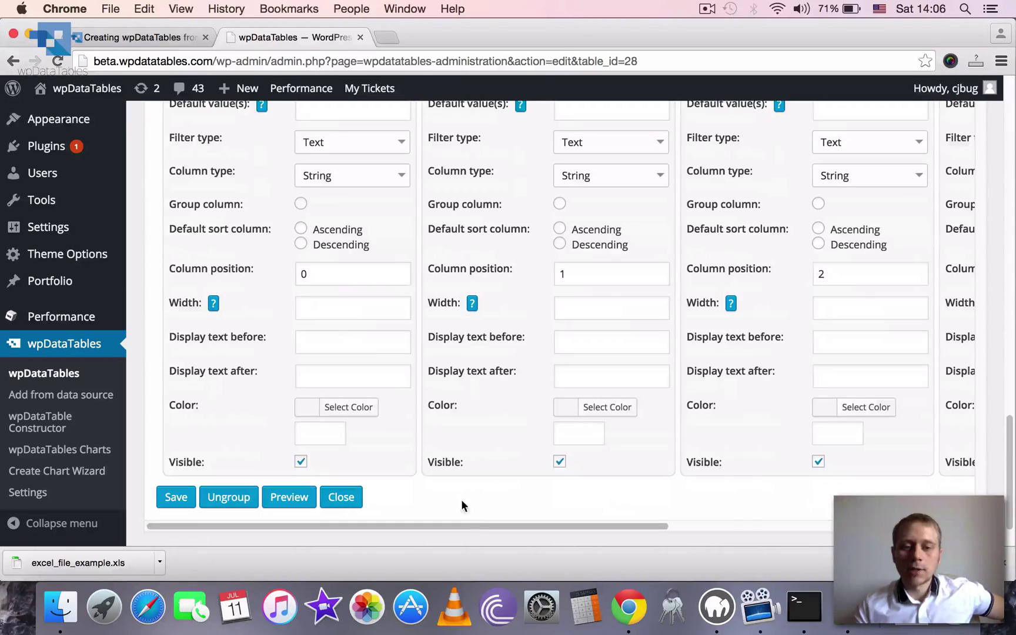
scroll(530, 506, "right", 1)
scroll(573, 514, "right", 8)
scroll(796, 451, "up", 6)
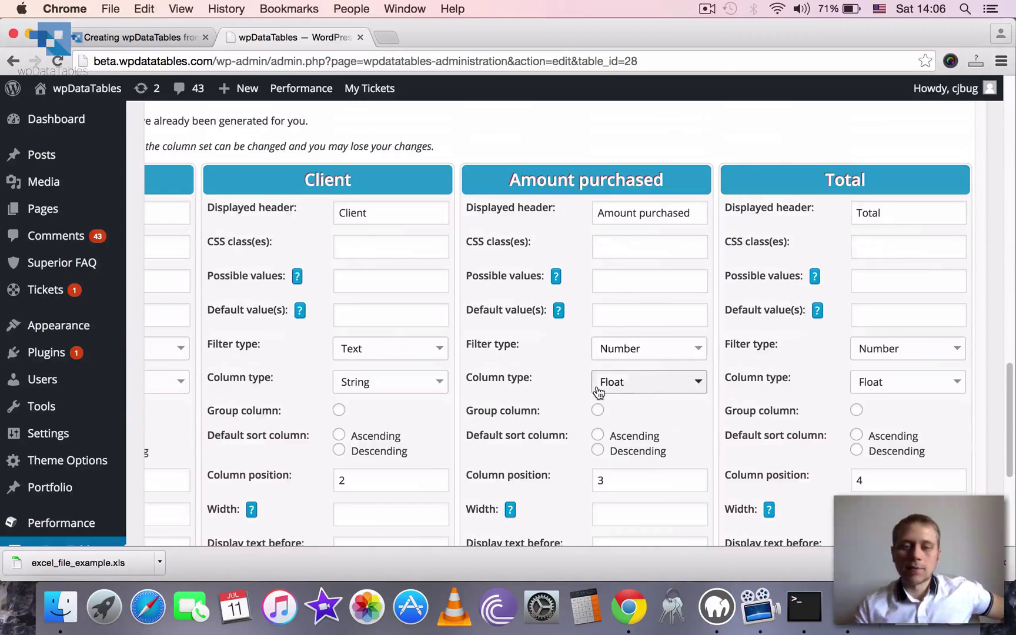
left_click(626, 387)
scroll(635, 243, "left", 5)
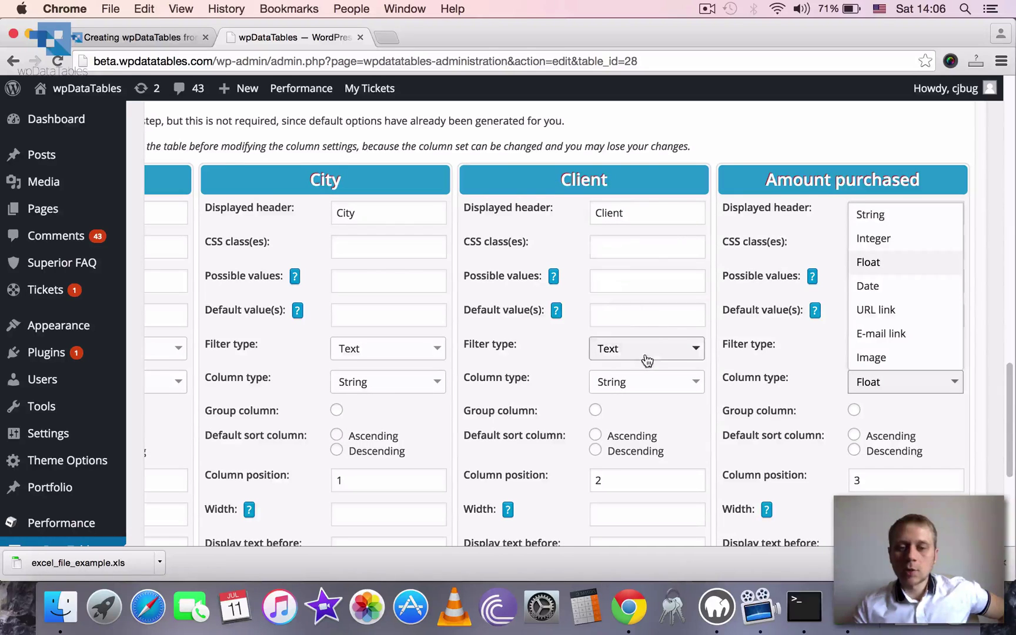
left_click(620, 383)
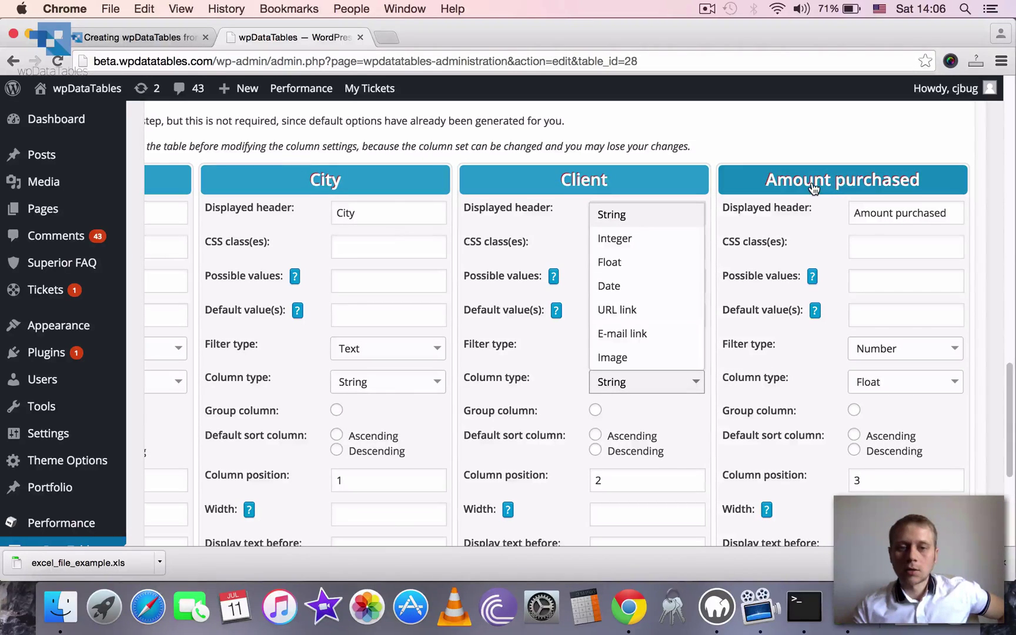
left_click(841, 184)
Change the Amount purchased column type from Float to Integer.
scroll(855, 400, "down", 5)
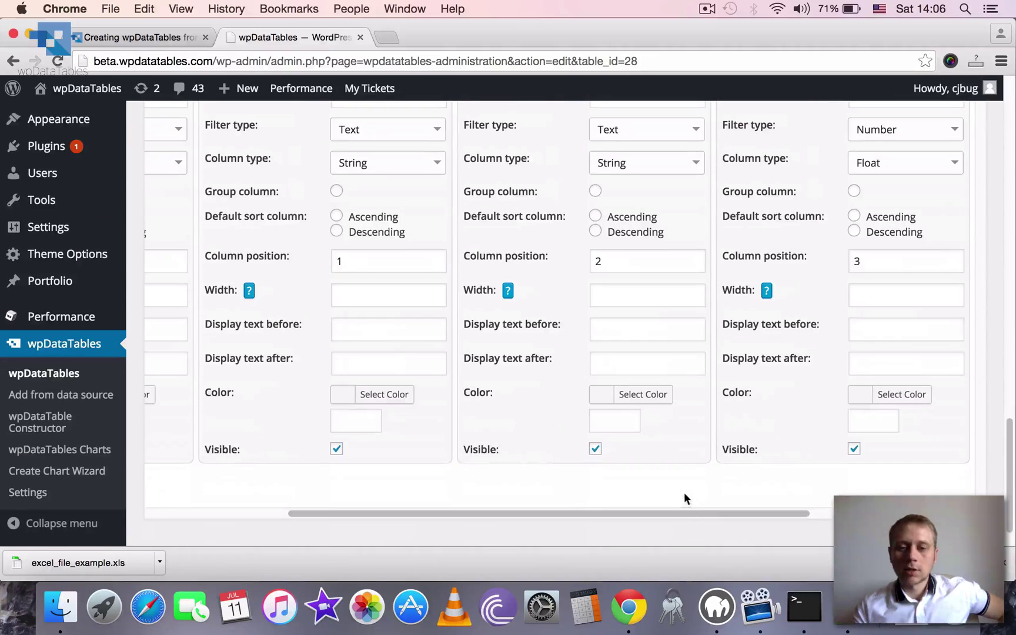
scroll(829, 400, "right", 5)
scroll(817, 402, "up", 5)
scroll(742, 406, "down", 2)
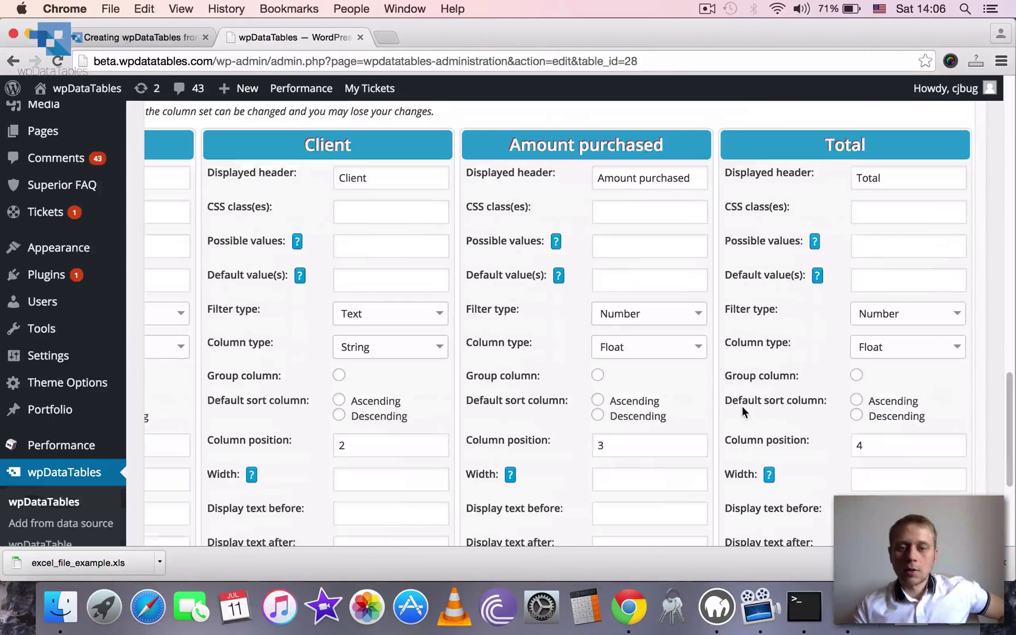
left_click(631, 361)
left_click(628, 213)
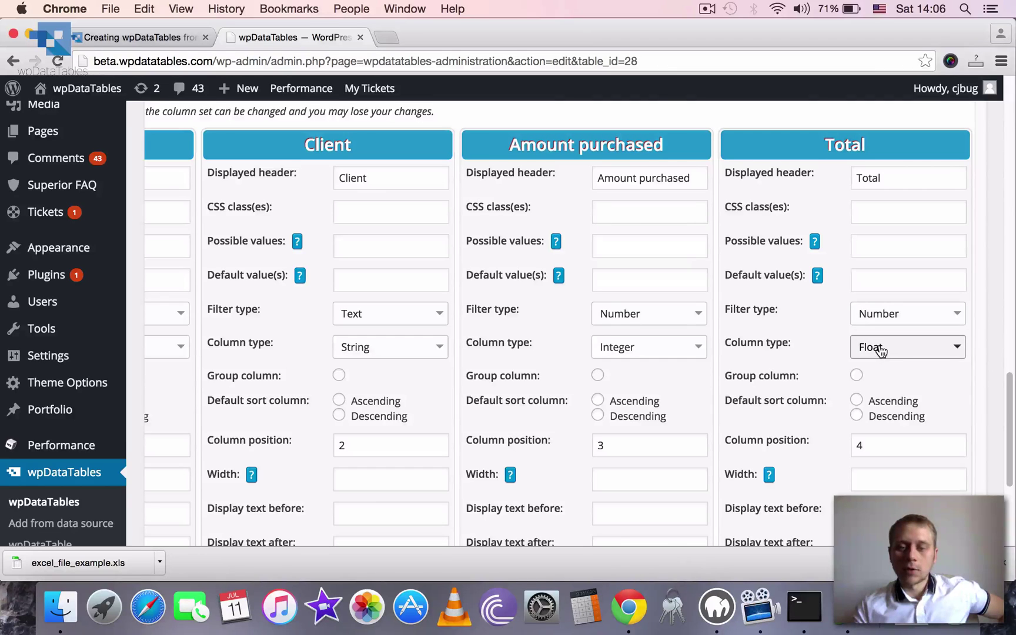
scroll(865, 354, "down", 8)
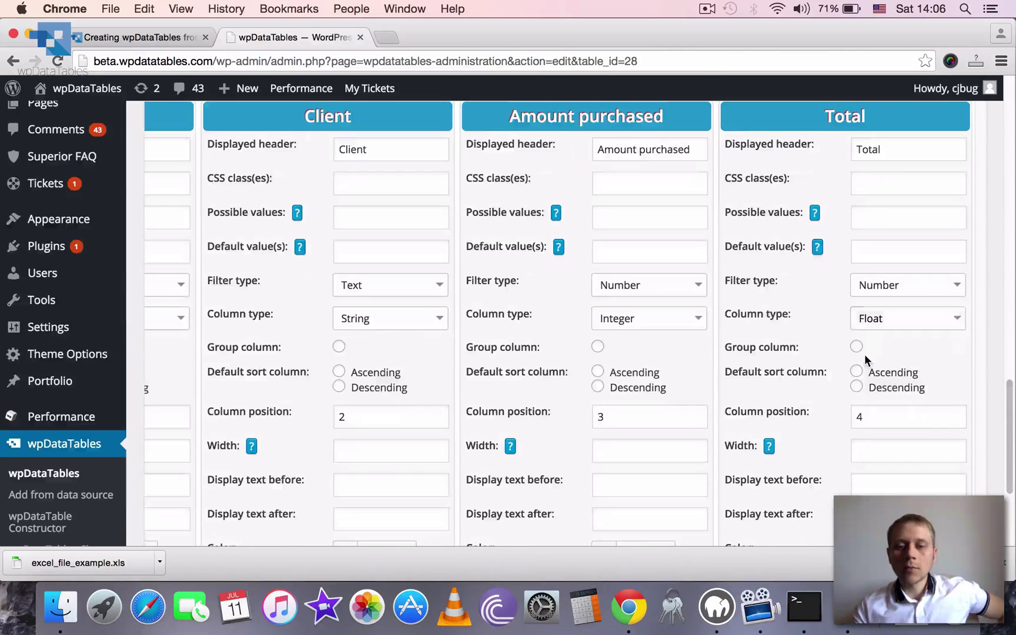
left_click_drag(756, 470, 390, 474)
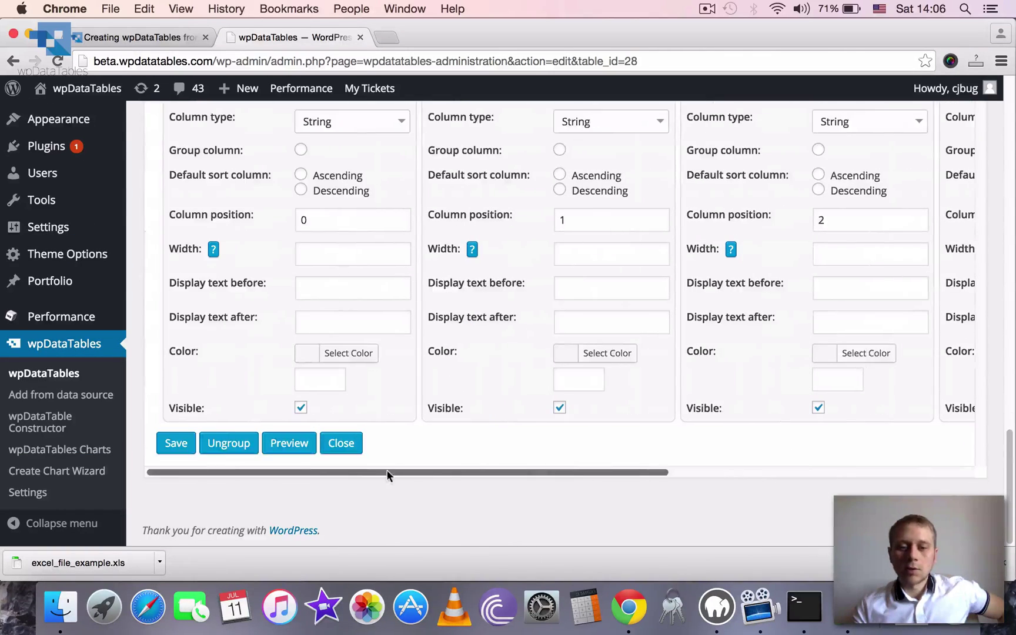
Save the column changes and open the Excel example table preview.
left_click(171, 447)
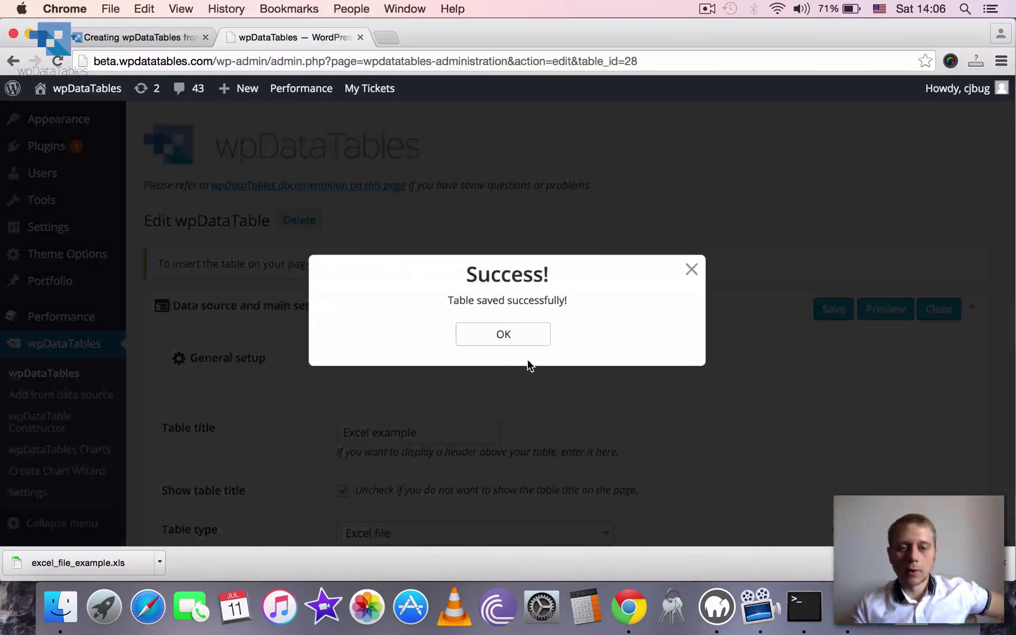
left_click(507, 341)
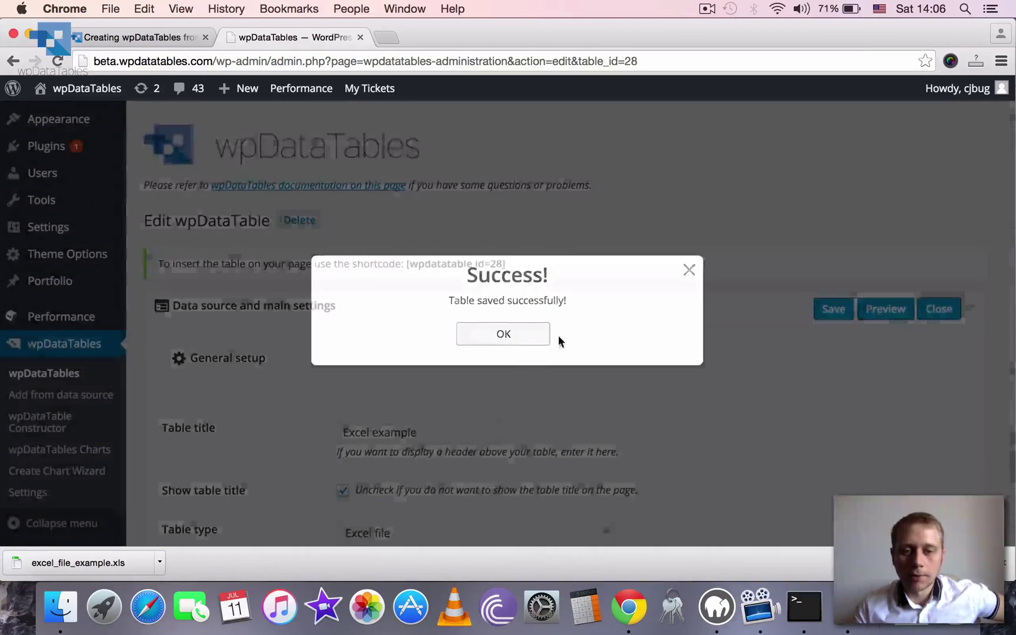
left_click(894, 309)
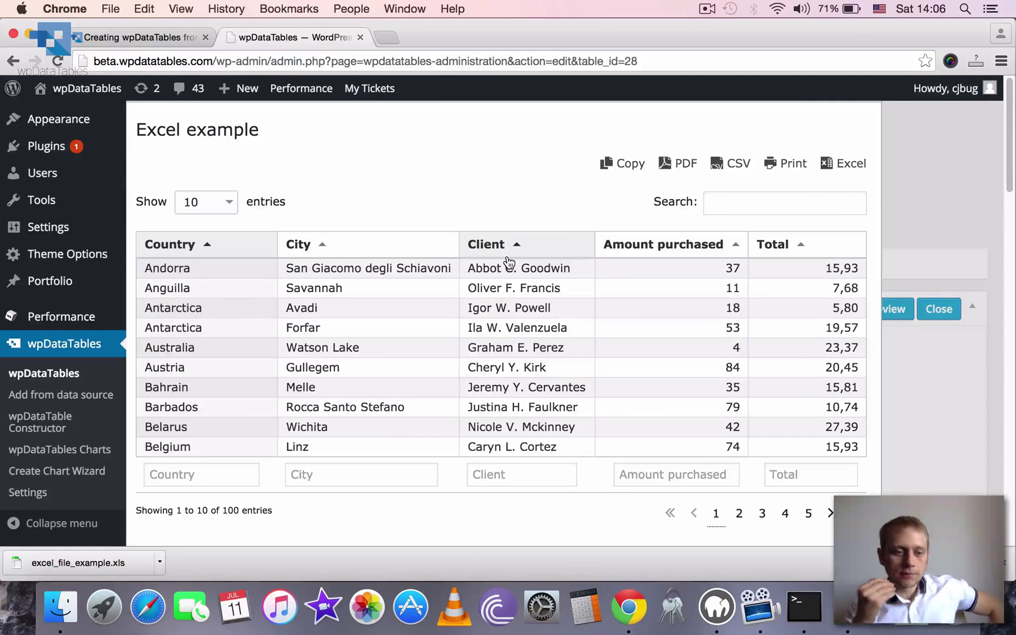
Try the Country, City, Client, Amount purchased and Total filters, then bring up Excel.
left_click(217, 479)
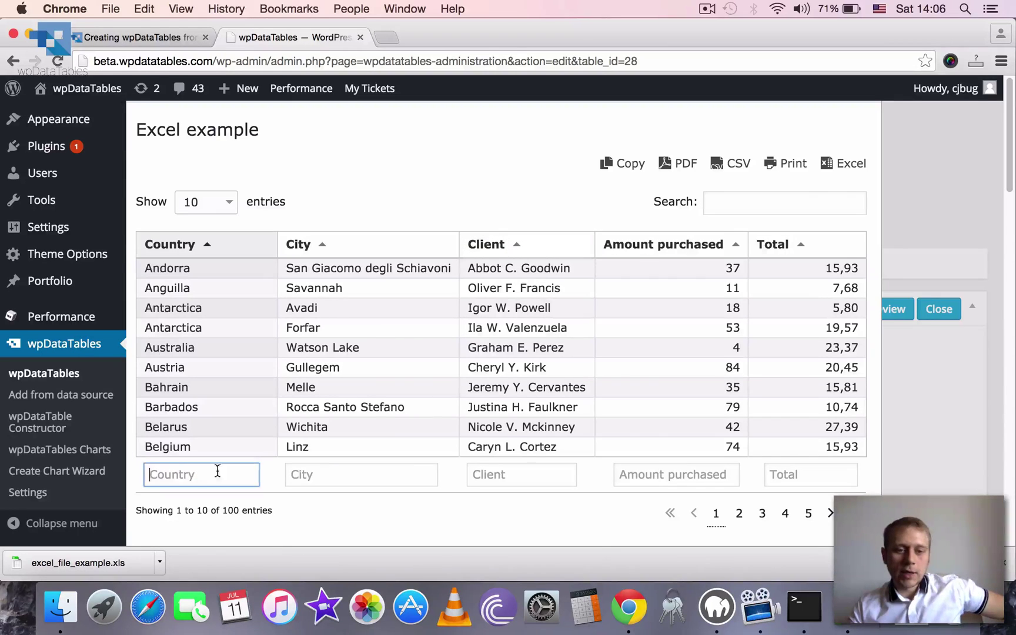
key("Tab")
left_click(501, 477)
left_click(640, 475)
left_click(788, 481)
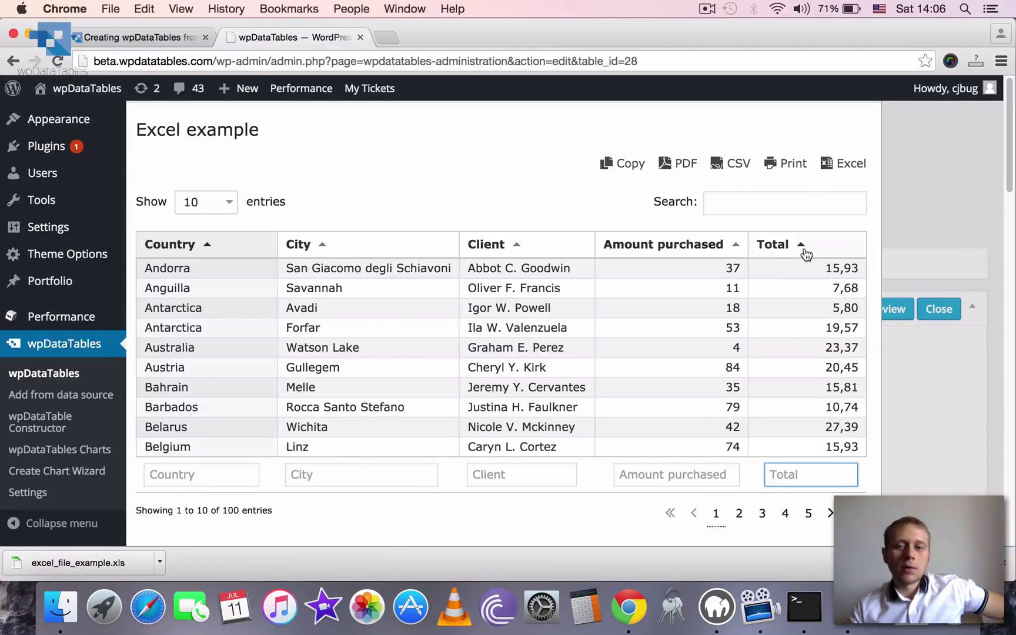
left_click(847, 609)
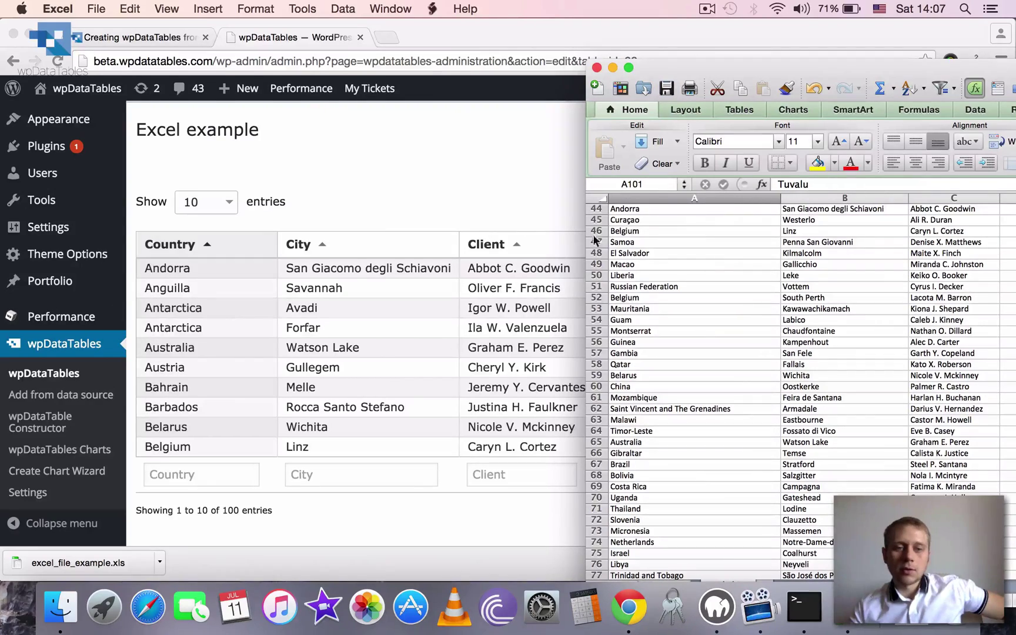
Confirm the Excel data ends at row 101, then return to the Chrome table preview.
scroll(659, 350, "down", 10)
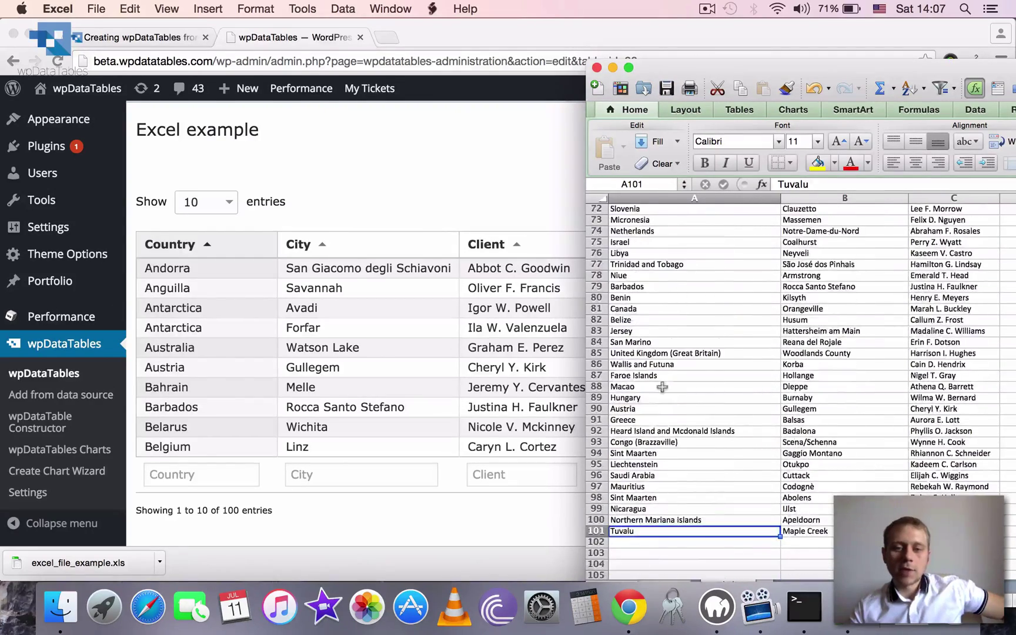
scroll(663, 376, "up", 15)
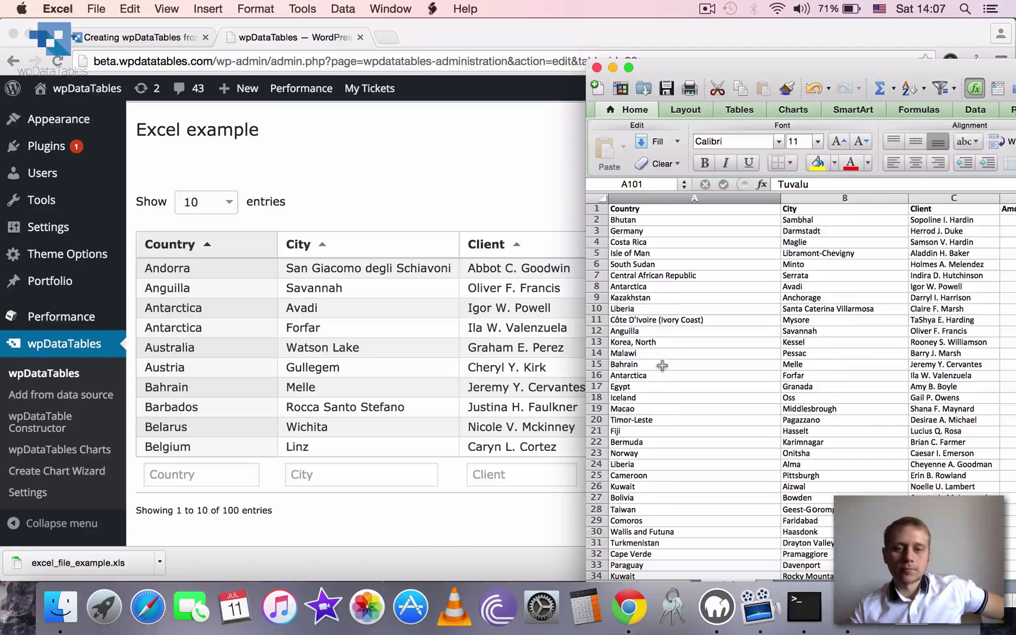
double_click(625, 62)
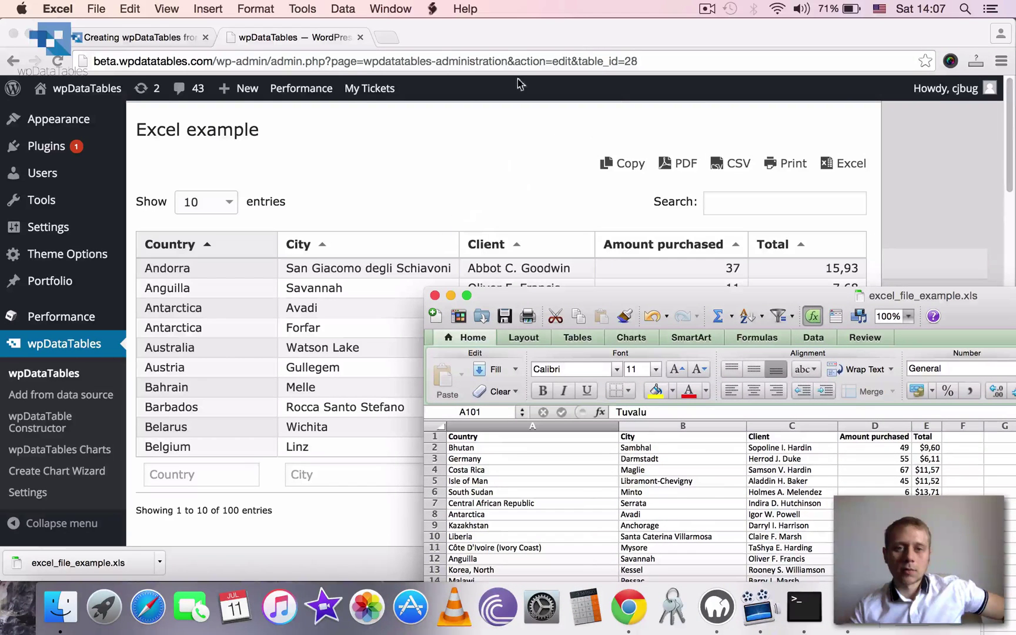
left_click(316, 35)
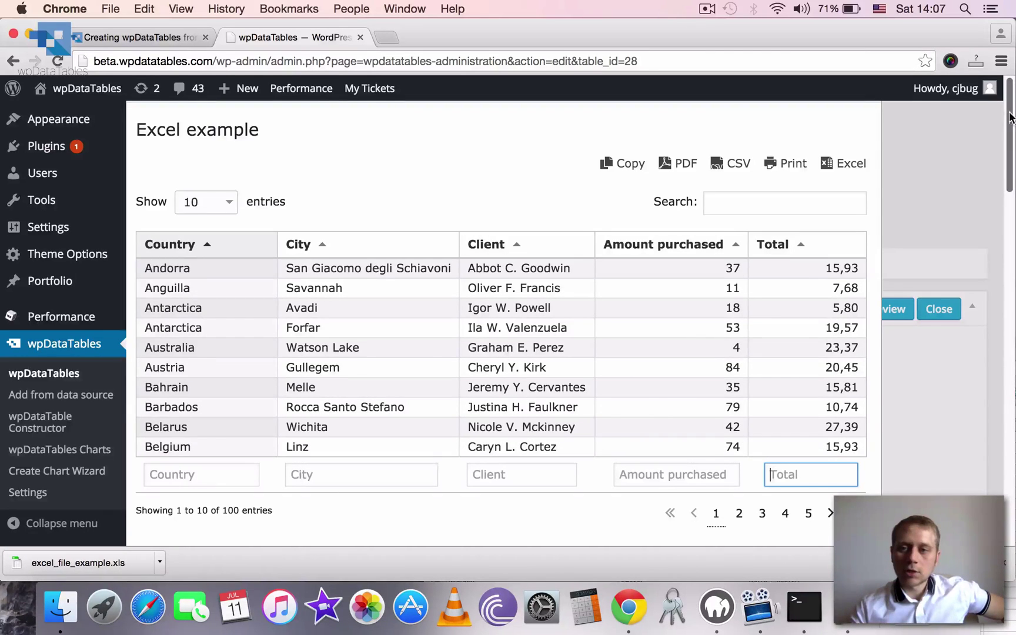
Close the preview and set the Country column's filter type to Select box.
scroll(1009, 126, "down", 2)
scroll(1010, 126, "down", 5)
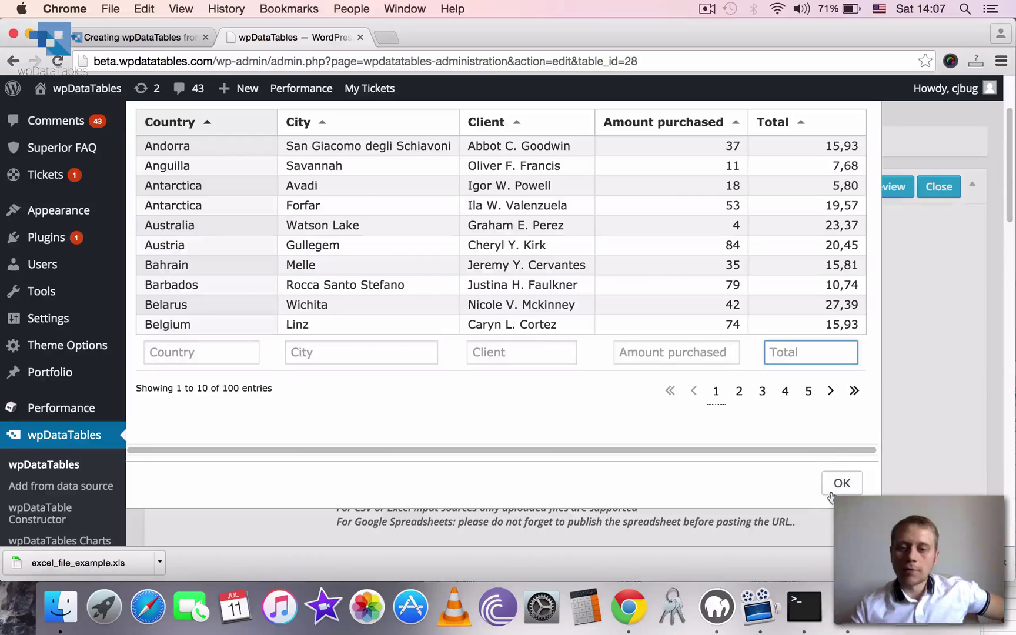
left_click(841, 483)
scroll(1003, 249, "down", 10)
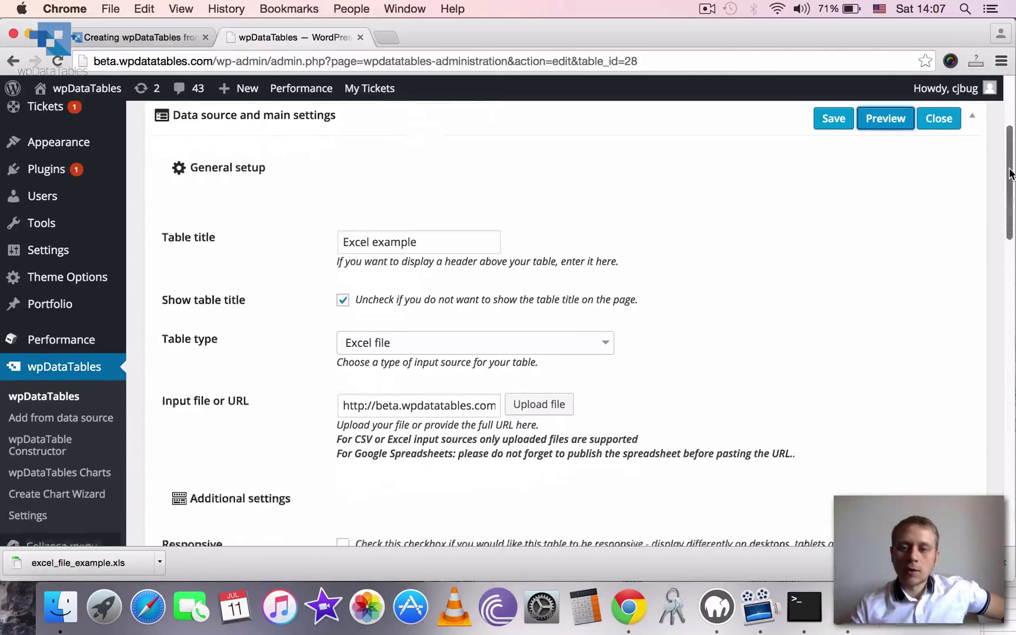
scroll(1004, 249, "down", 15)
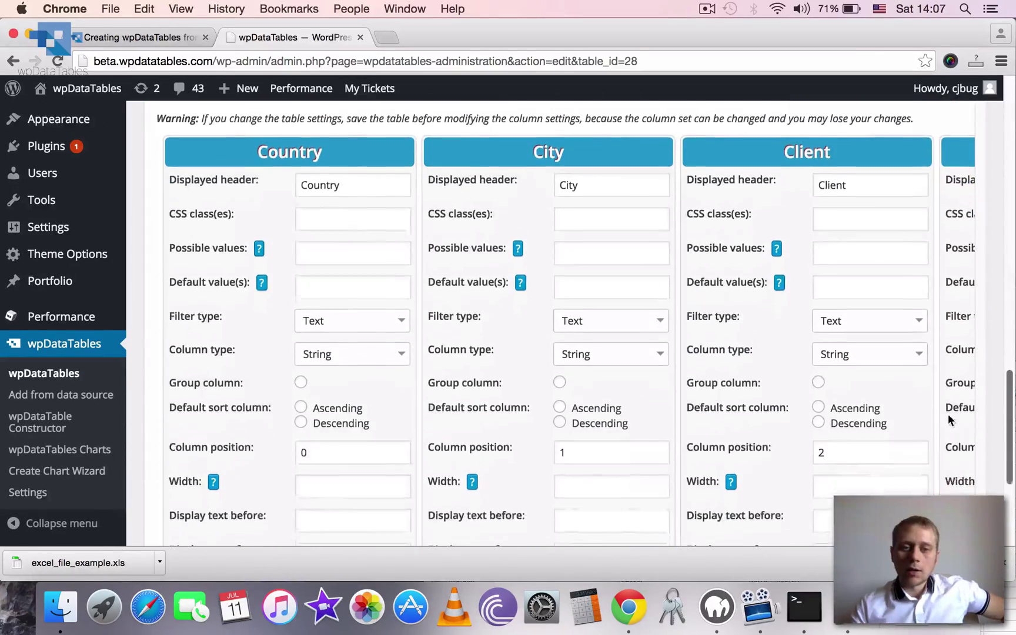
scroll(932, 444, "down", 2)
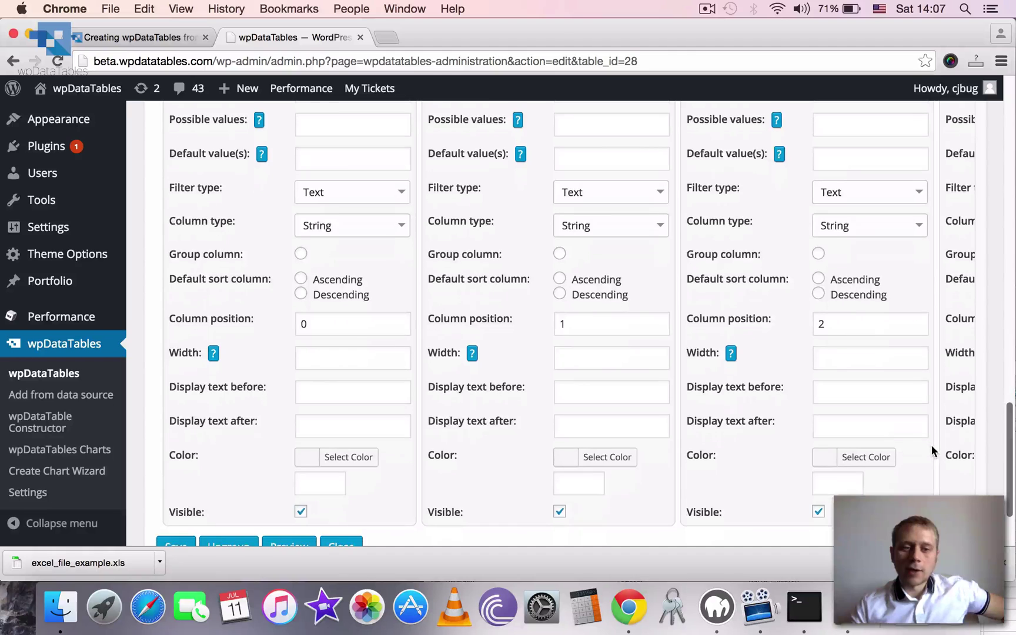
scroll(934, 412, "up", 5)
left_click(335, 342)
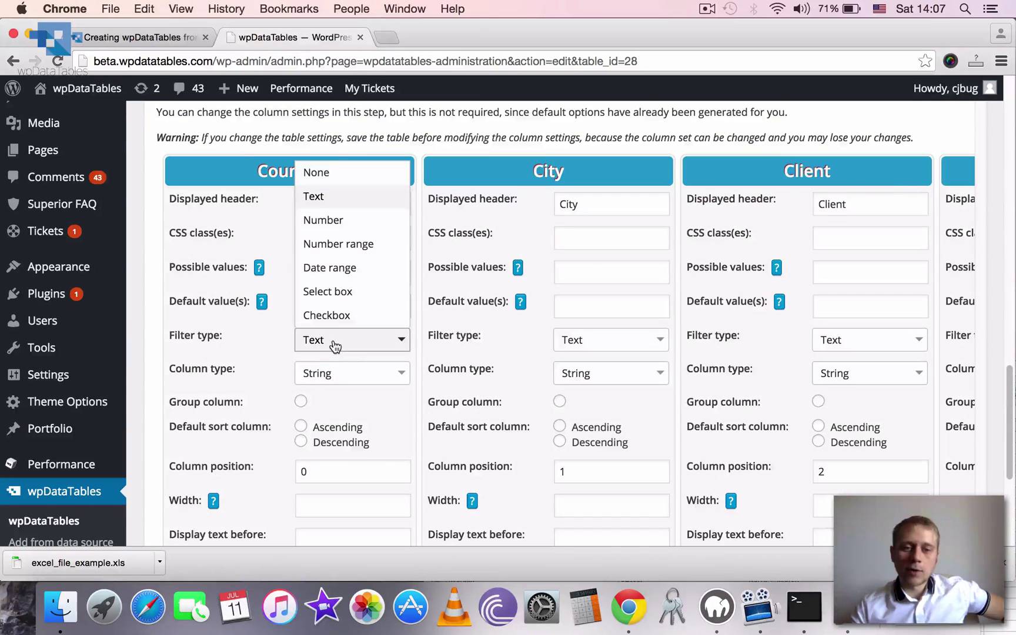
left_click(334, 291)
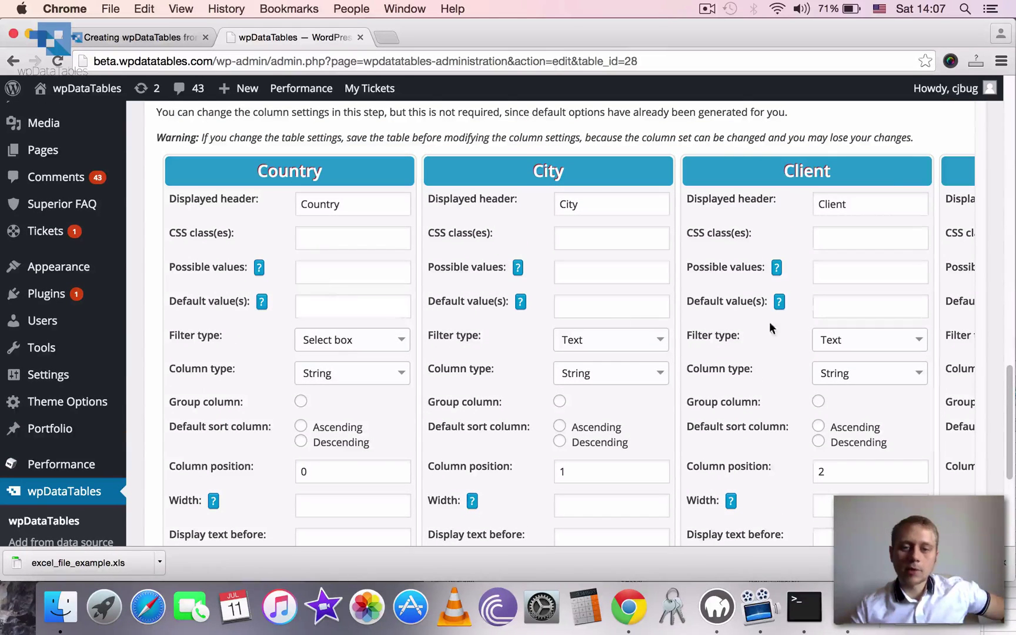
Set the Amount purchased and Total filter types to Number range.
scroll(1007, 410, "down", 2)
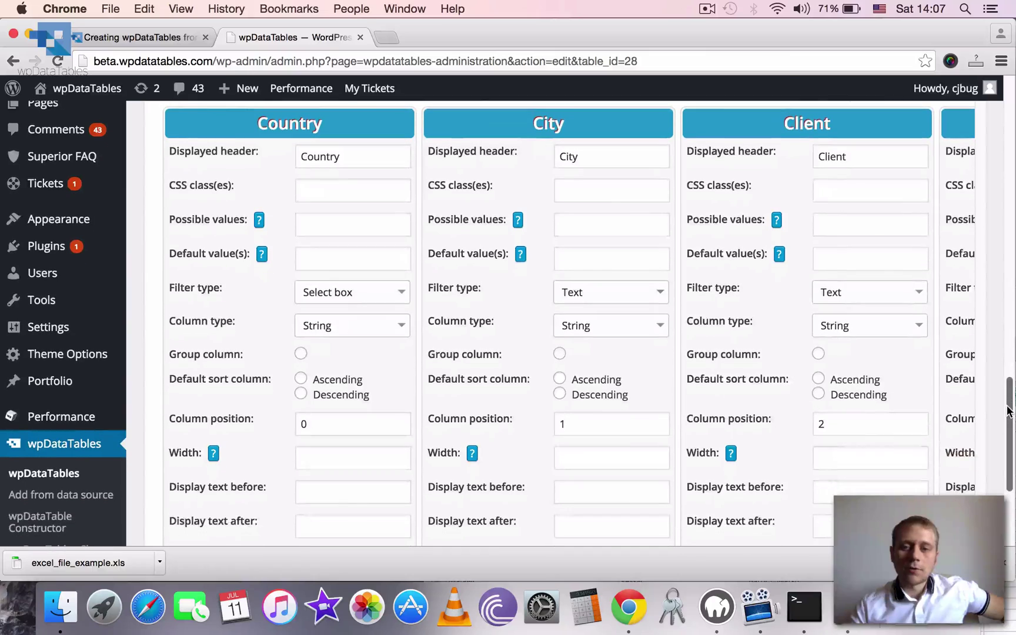
scroll(1008, 429, "down", 1)
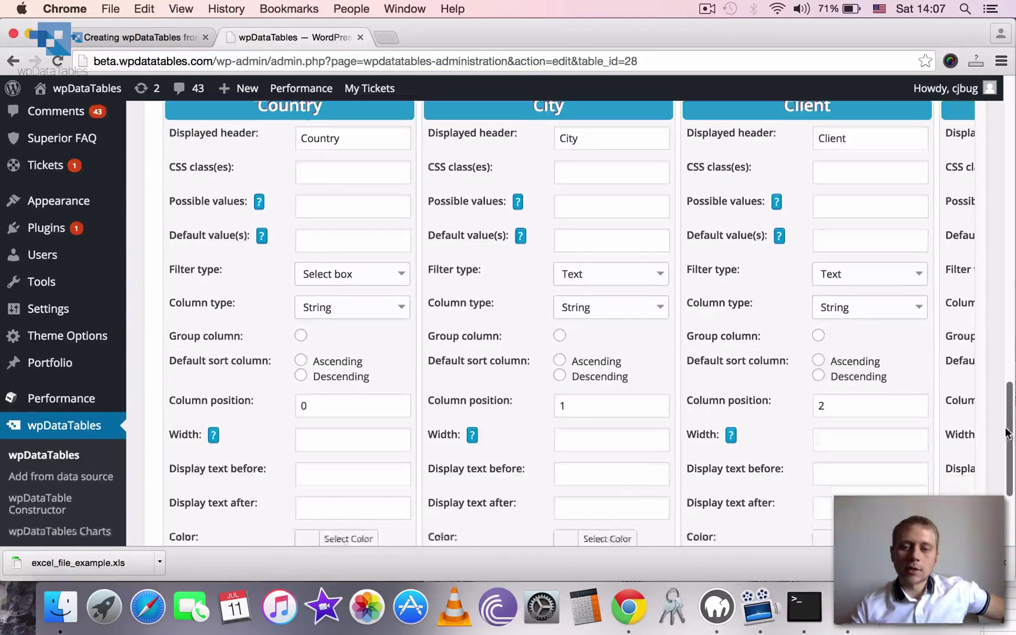
scroll(1007, 434, "down", 5)
left_click_drag(535, 510, 817, 514)
scroll(753, 420, "up", 8)
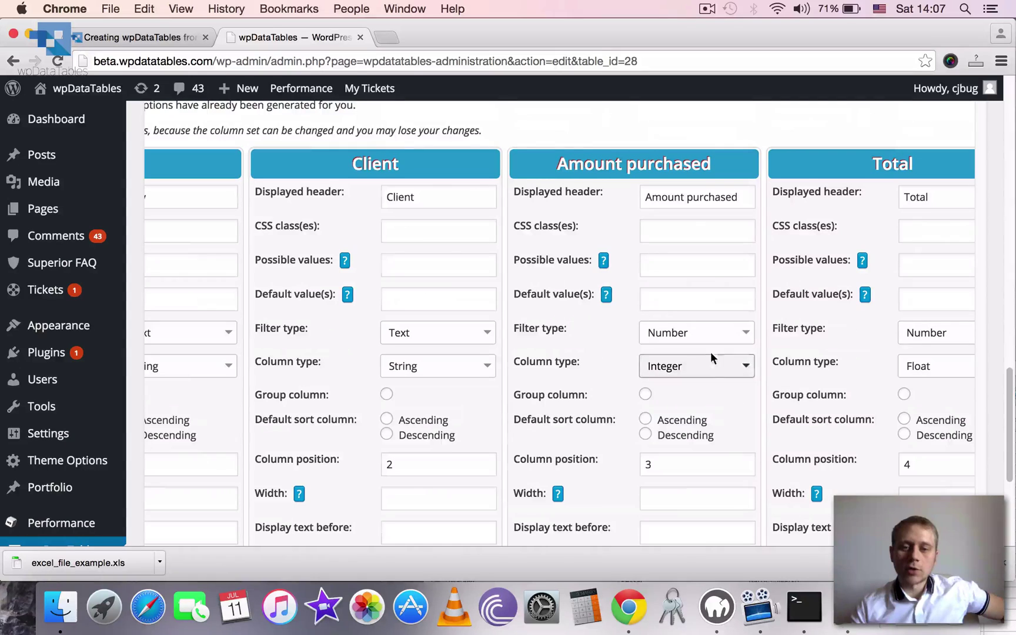
left_click(693, 334)
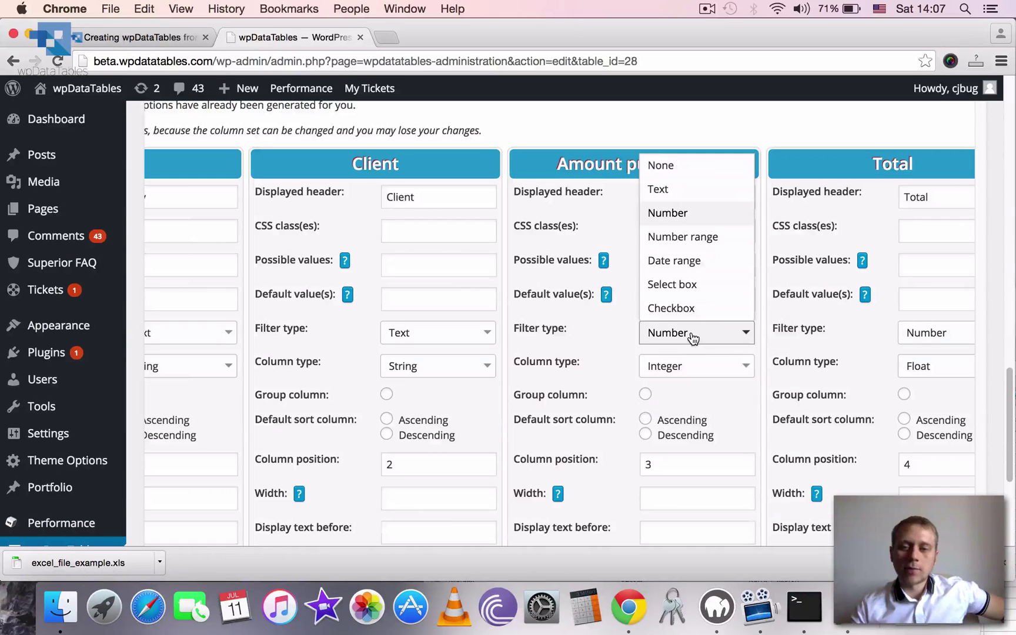
left_click(692, 238)
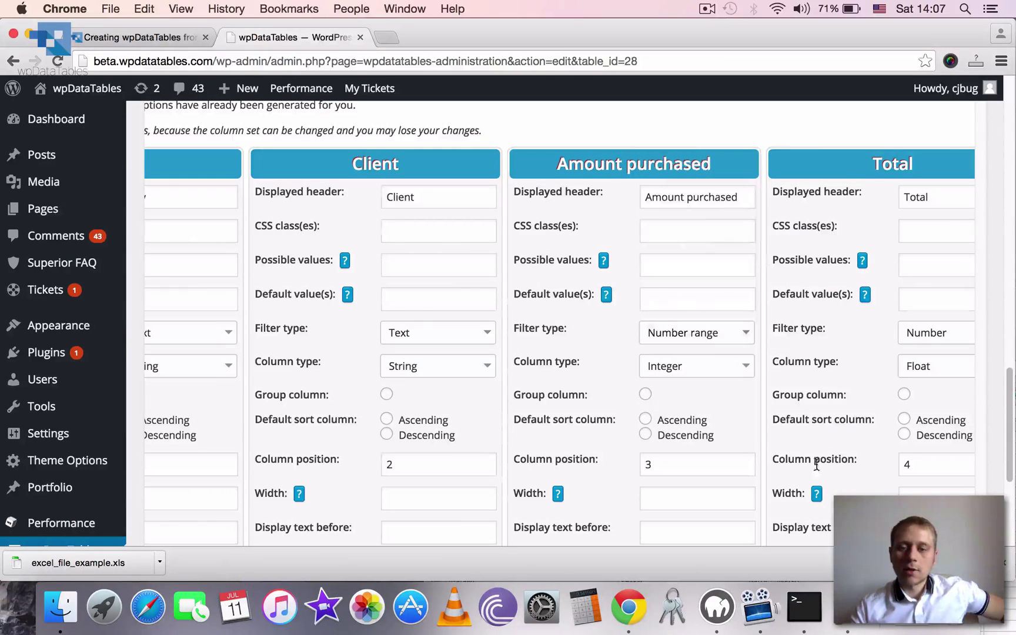
left_click(927, 340)
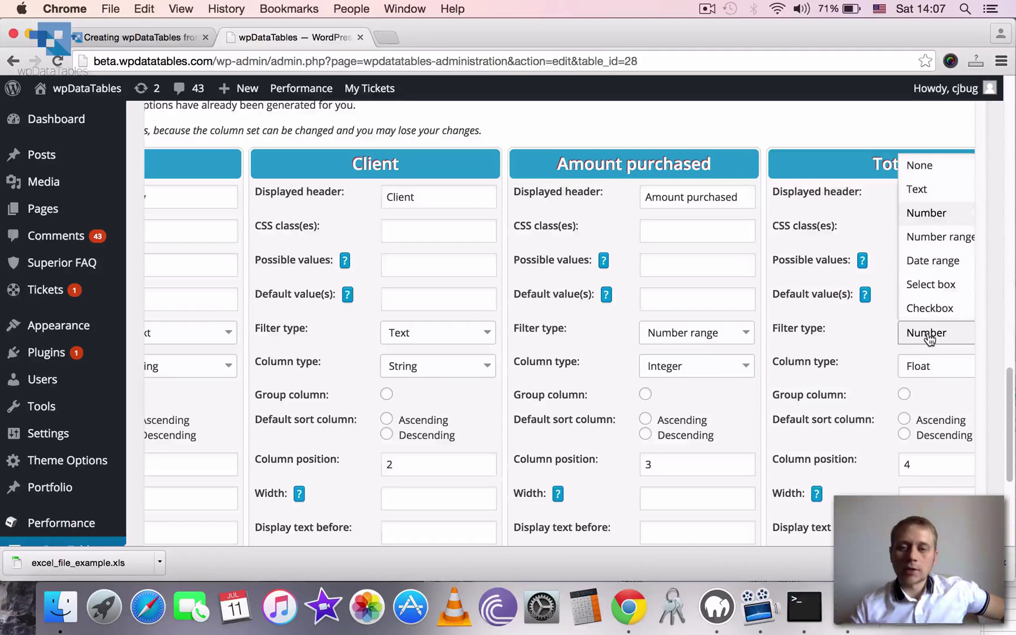
left_click(928, 238)
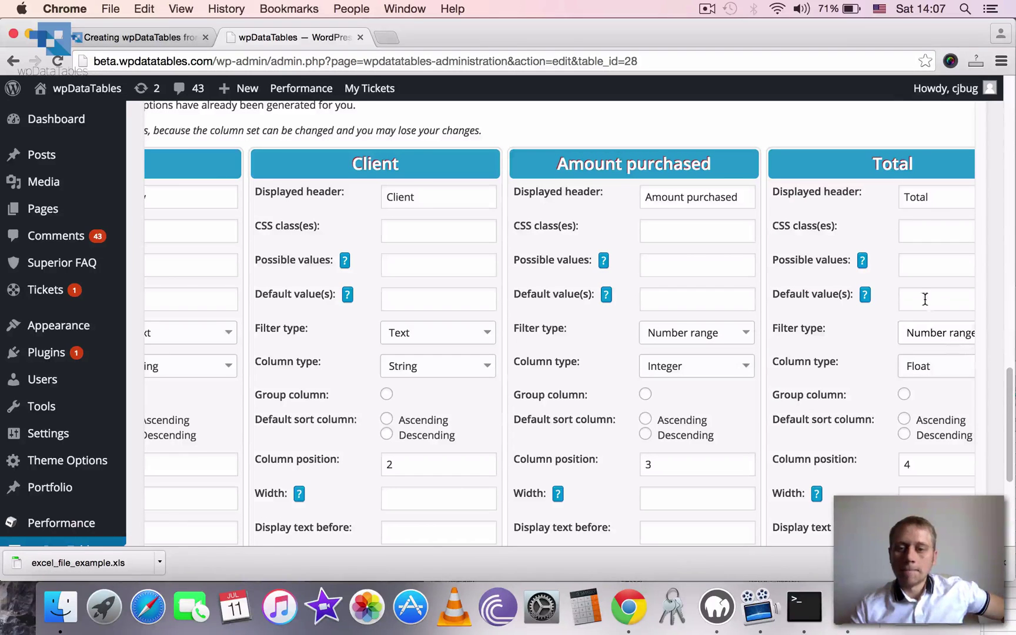
left_click(847, 609)
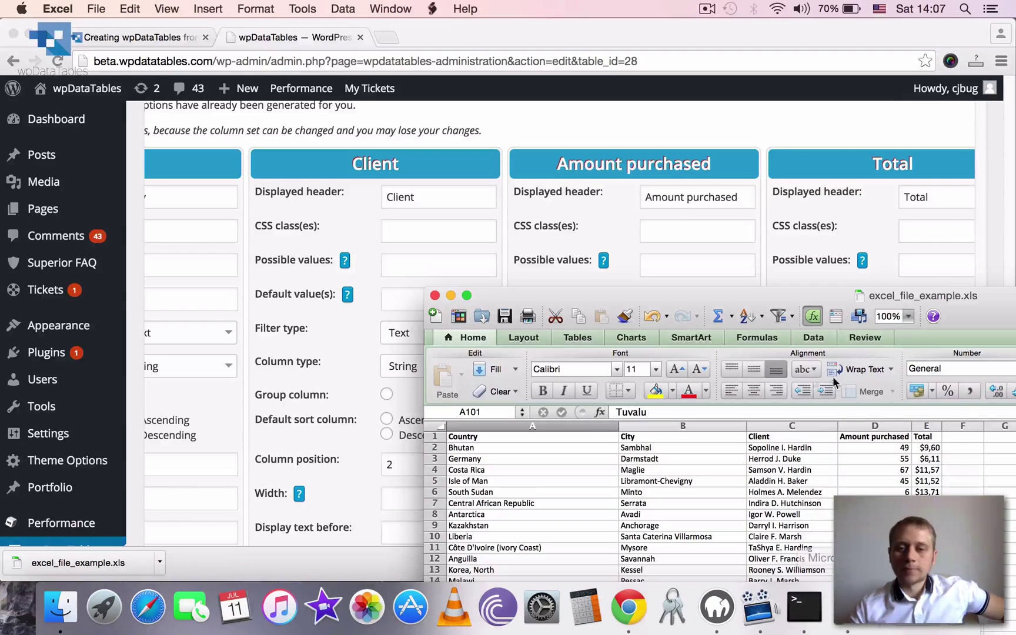
left_click_drag(935, 299, 642, 104)
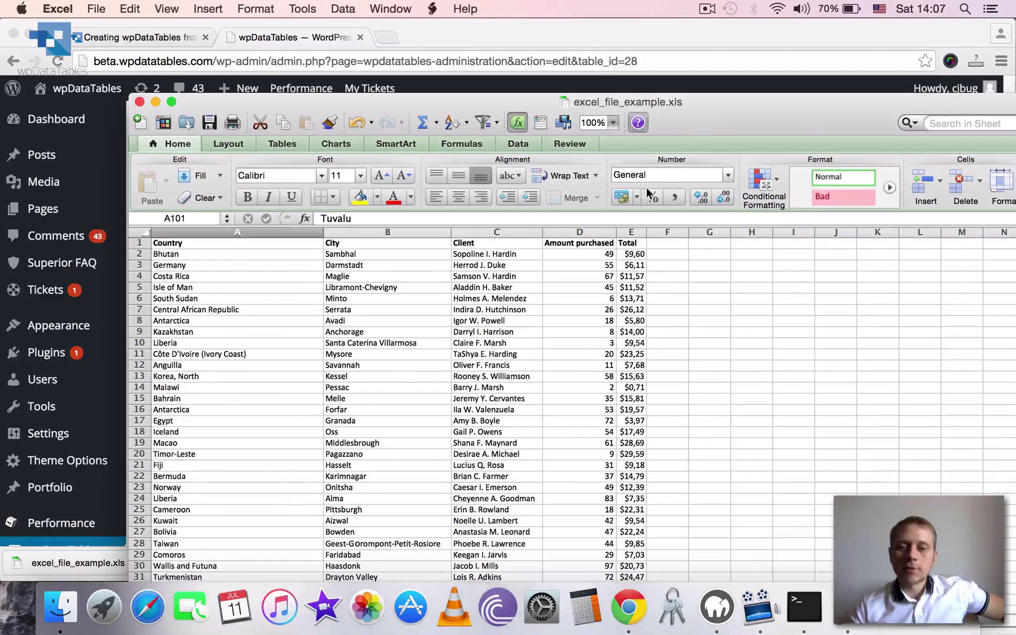
left_click(626, 300)
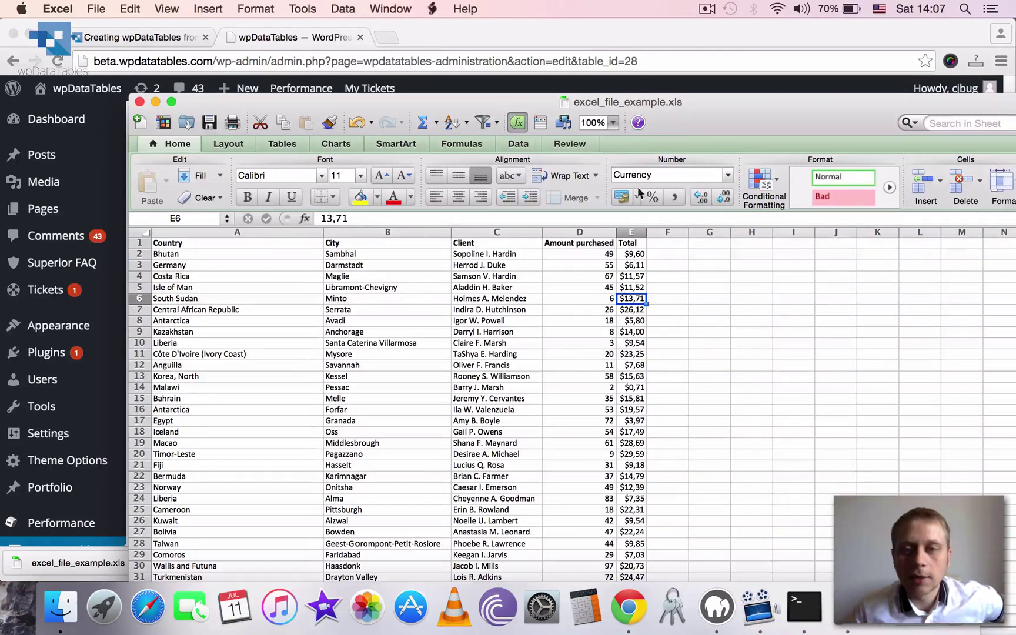
left_click(628, 29)
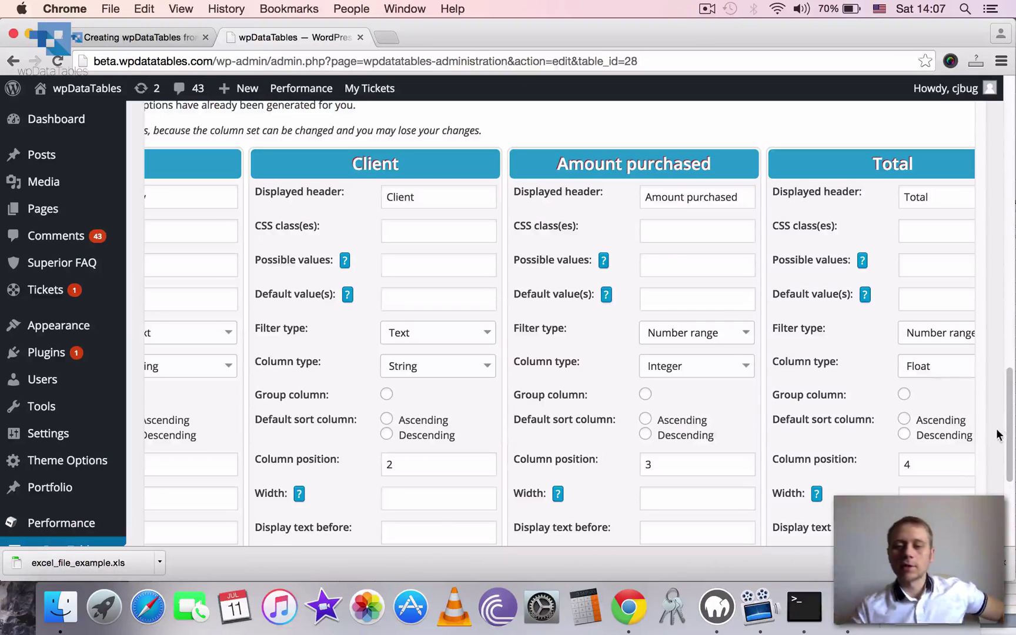
Enter $ as the Total column's text displayed before values and save the column settings.
left_click_drag(1007, 406, 1007, 422)
scroll(1007, 423, "down", 5)
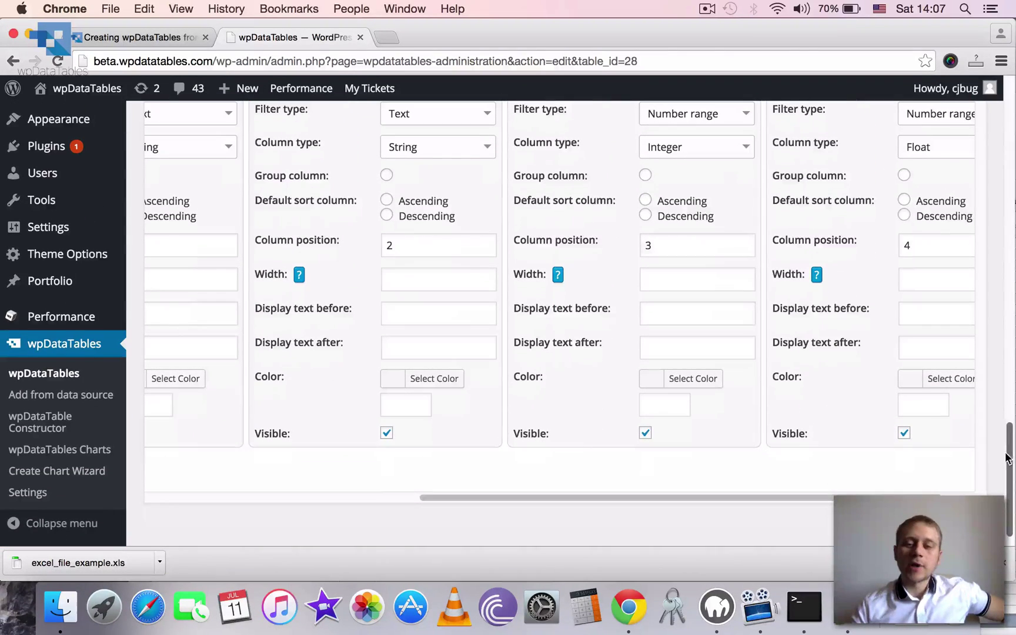
scroll(559, 294, "right", 1)
scroll(559, 318, "right", 1)
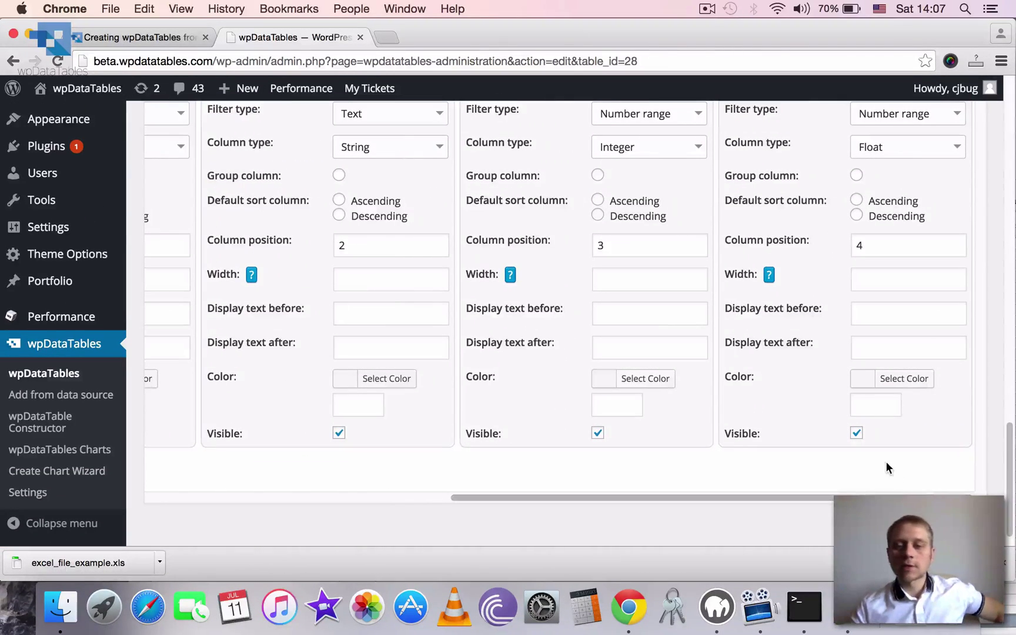
left_click(878, 314)
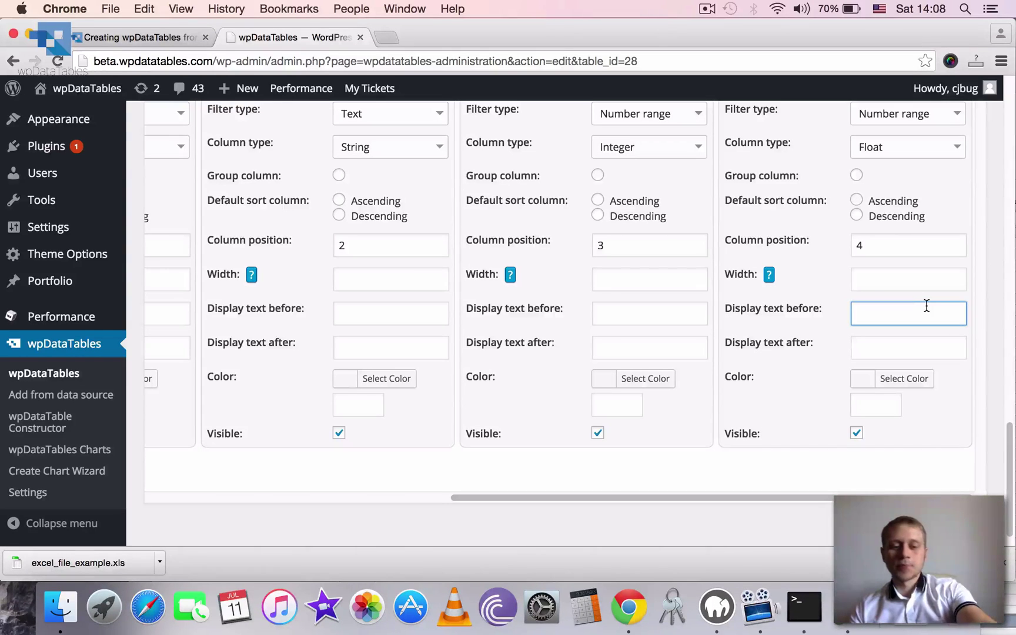
type("$")
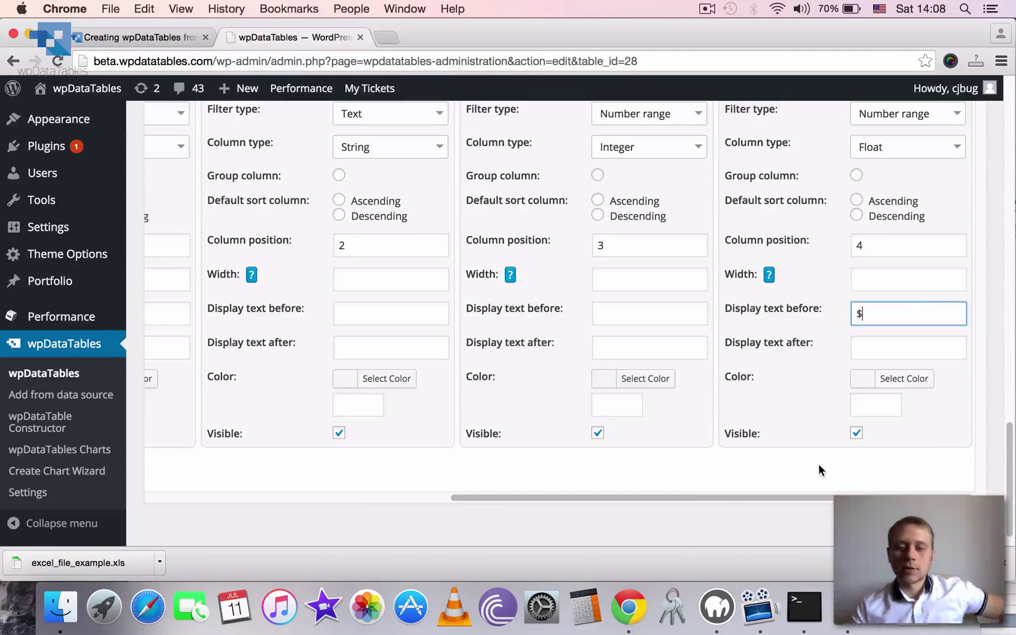
left_click_drag(807, 498, 320, 510)
left_click(175, 470)
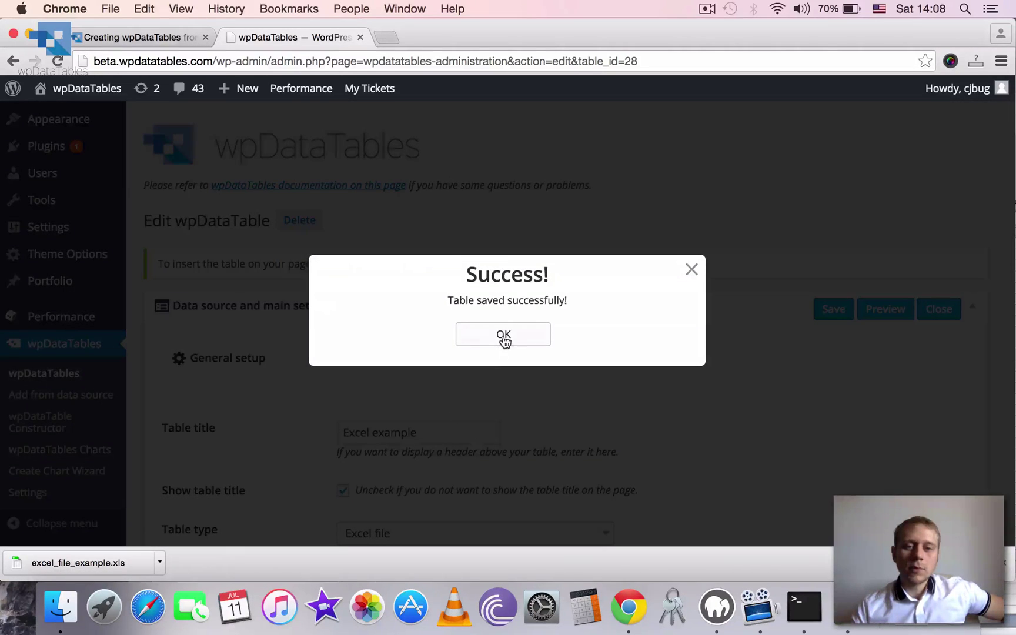
Open the table preview and sort it by Total.
left_click(504, 335)
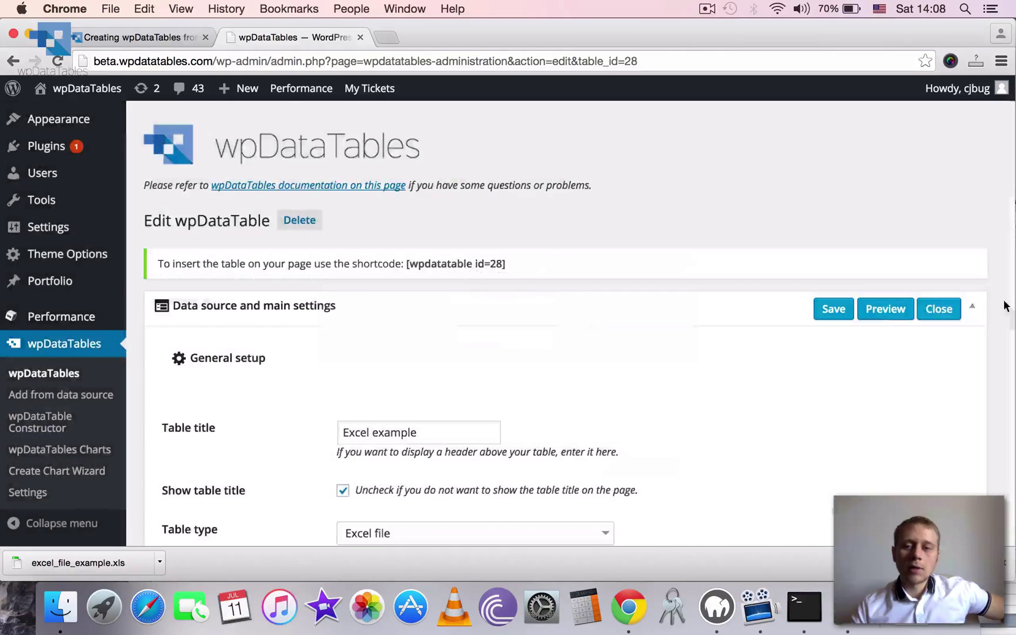
left_click(898, 316)
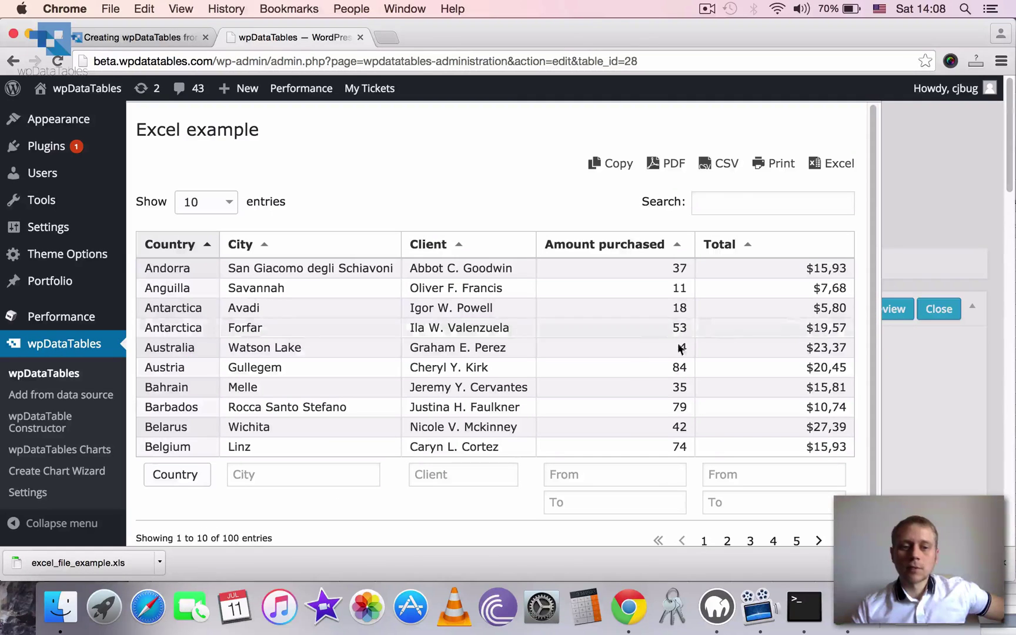
left_click(809, 252)
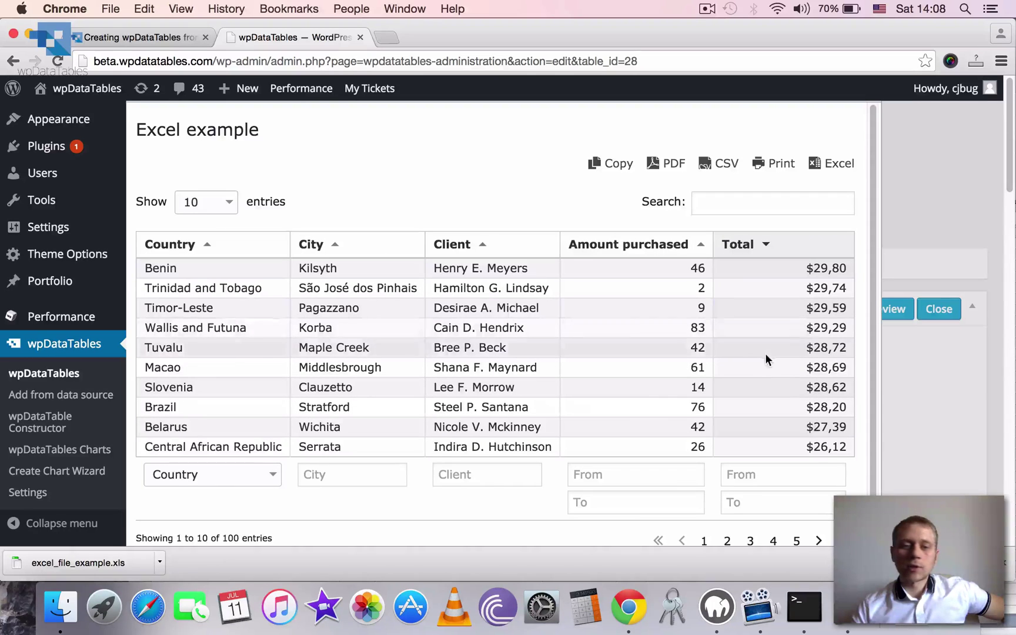
Filter by country: Guadeloupe, then Isle of Man, then Korea, North.
left_click(194, 478)
left_click_drag(272, 268, 218, 345)
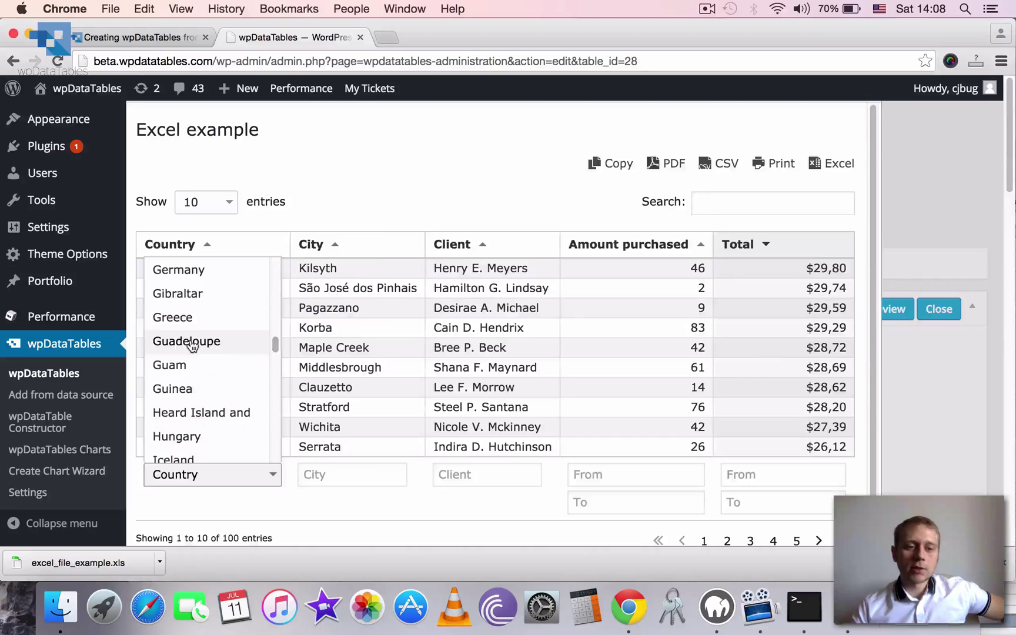
left_click(218, 345)
left_click(212, 296)
left_click(187, 457)
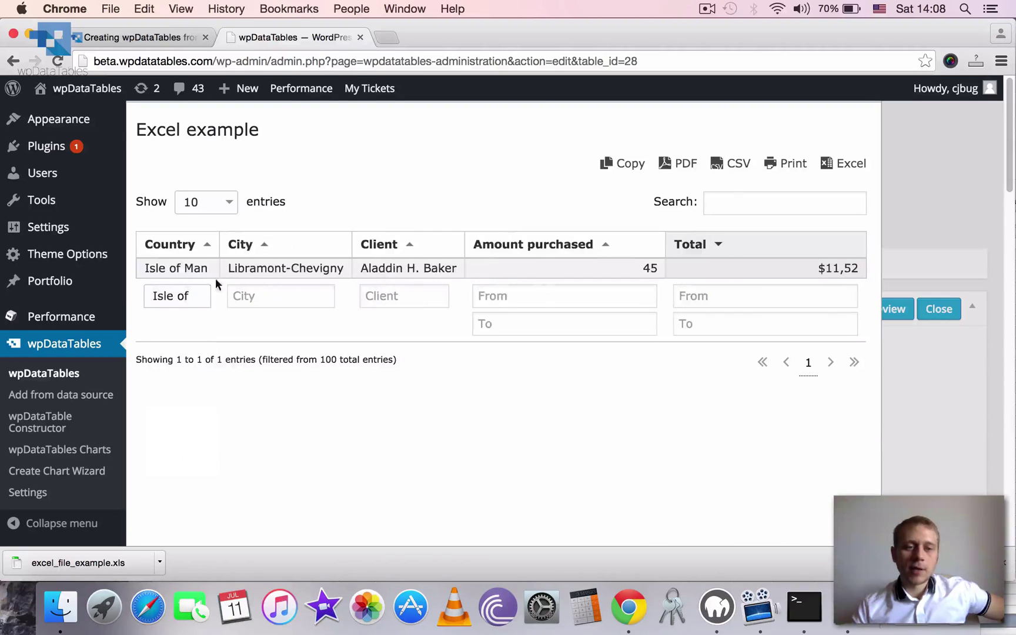
left_click(192, 305)
left_click(170, 412)
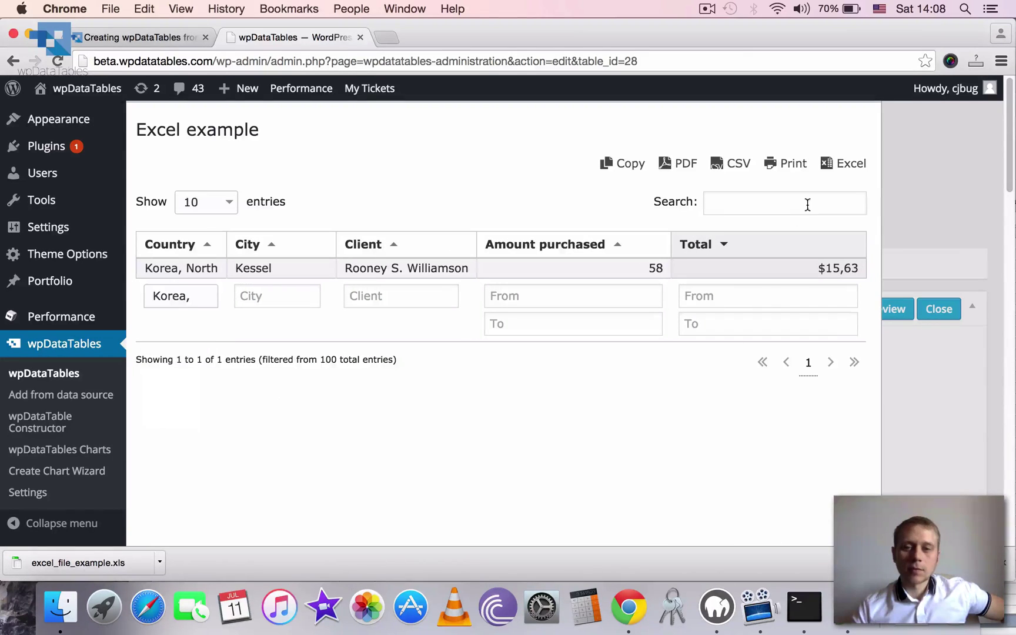
scroll(1006, 206, "up", 5)
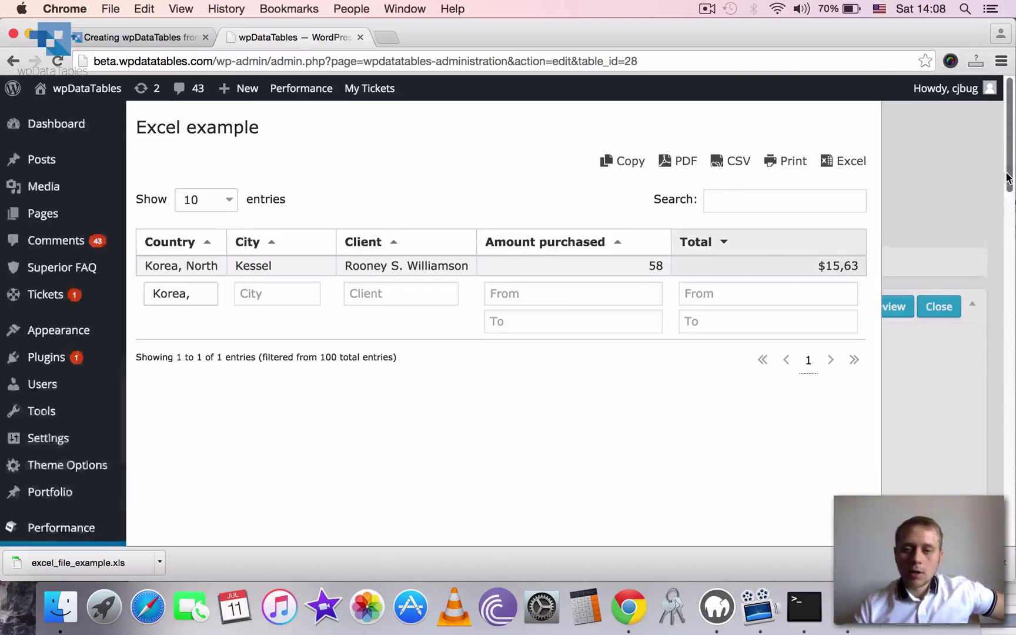
Close the preview and select the shortcode [wpdatatable id=28].
scroll(1007, 206, "down", 10)
left_click(839, 381)
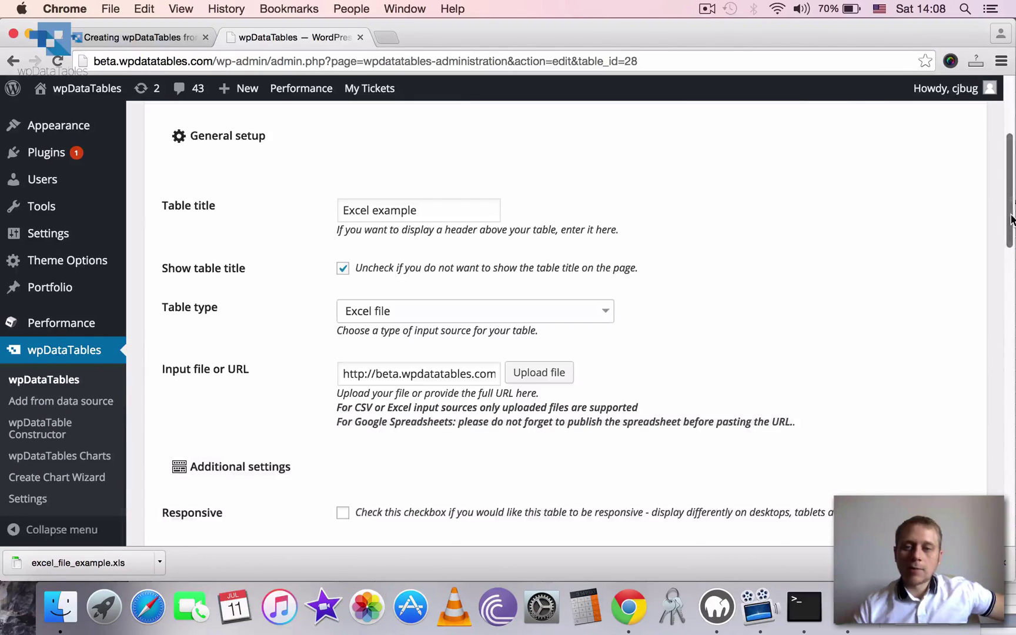
scroll(1012, 215, "up", 5)
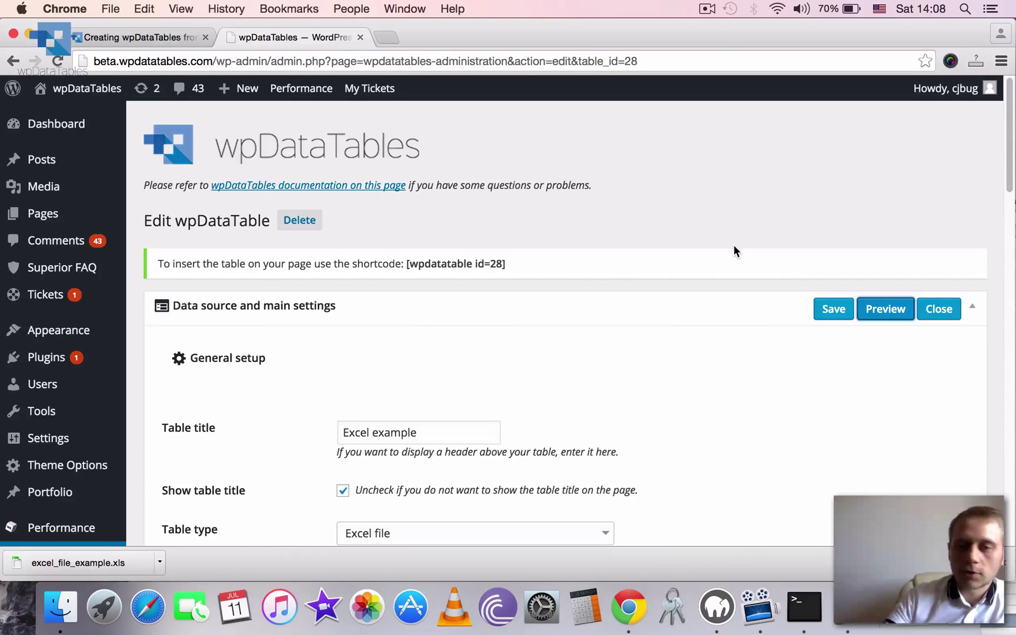
left_click_drag(507, 264, 407, 264)
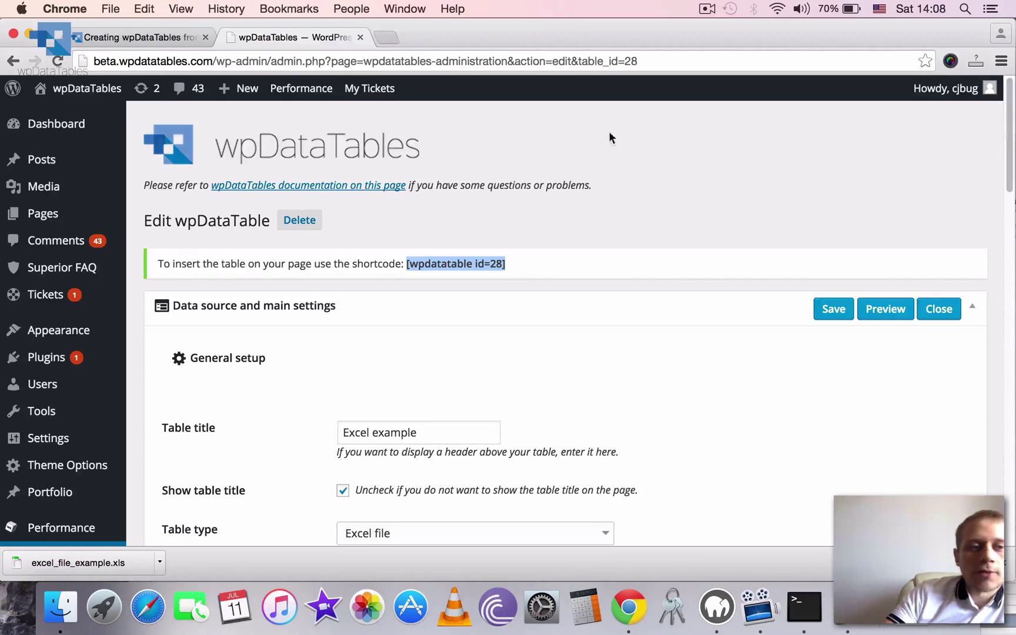
Go to Pages and start a new page in the WordPress editor.
mouse_move(46, 220)
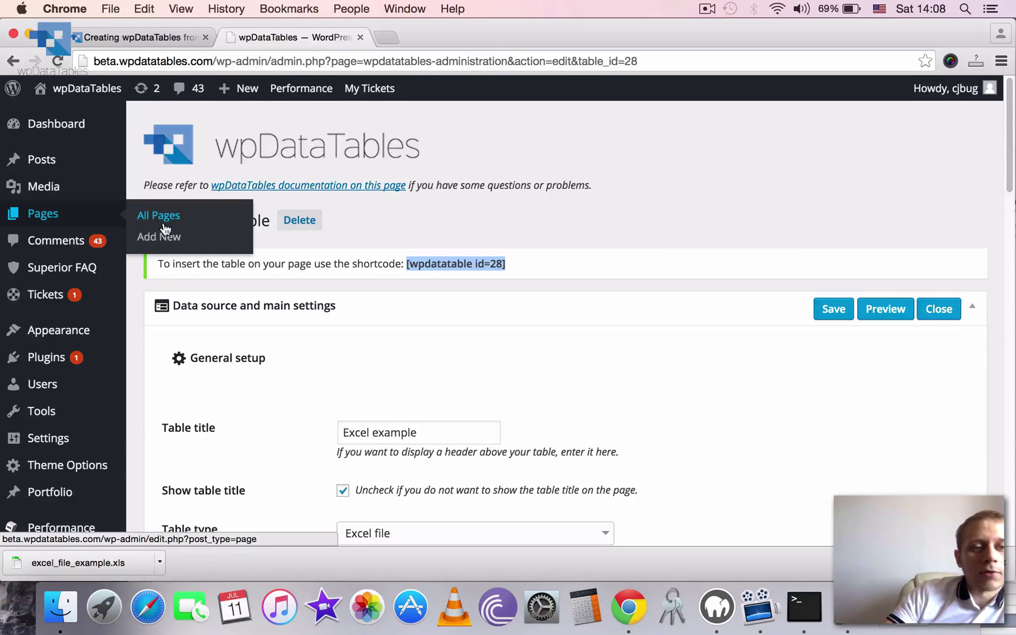
left_click(442, 437)
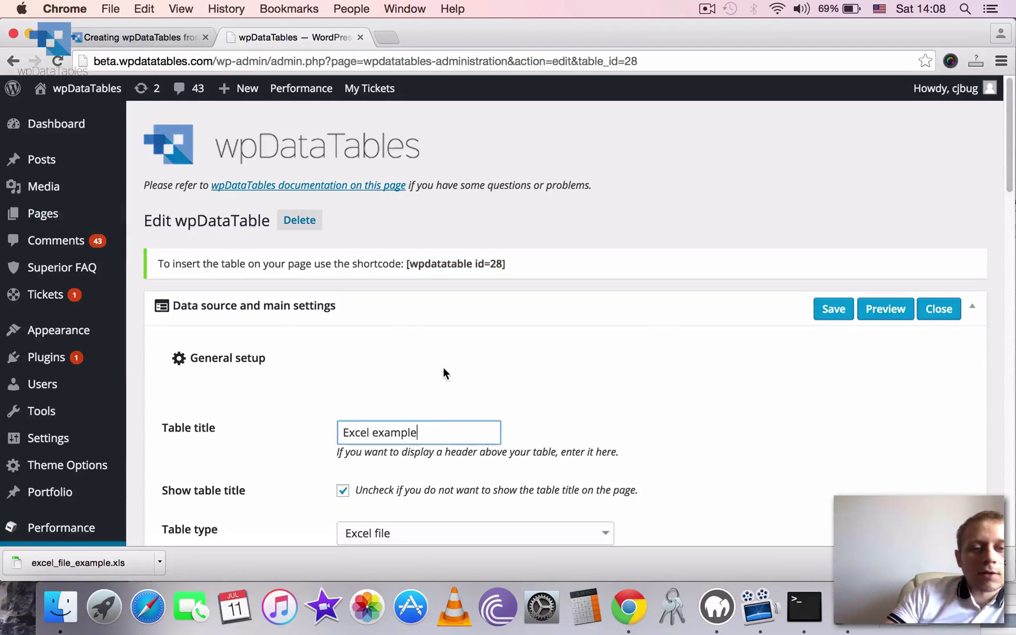
scroll(443, 365, "down", 4)
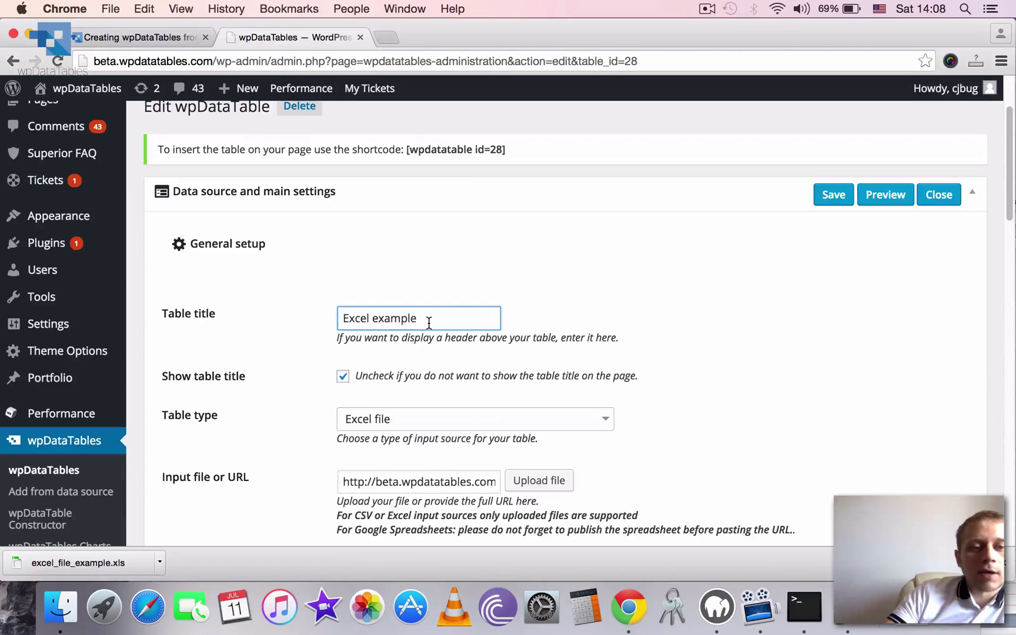
scroll(259, 282, "up", 4)
mouse_move(68, 213)
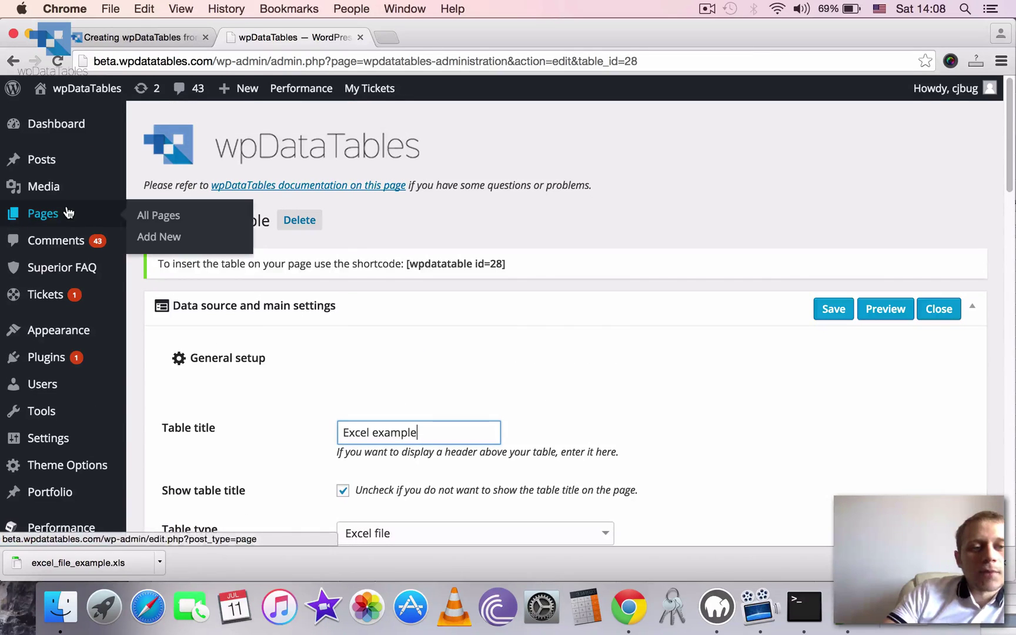
Start a new WordPress page titled 'Excel Example'.
left_click(172, 241)
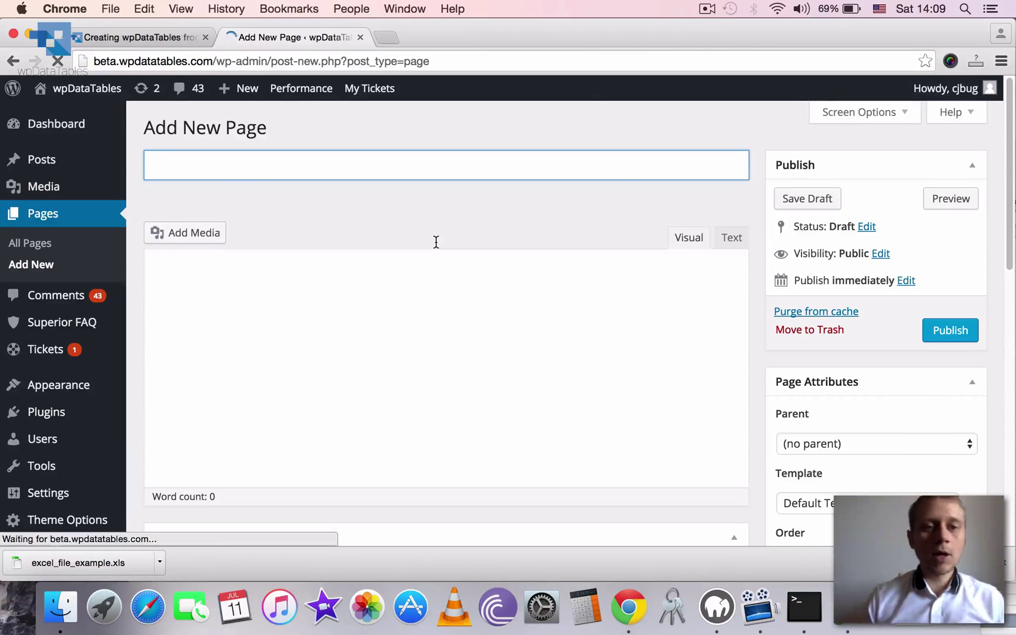
type("Excel")
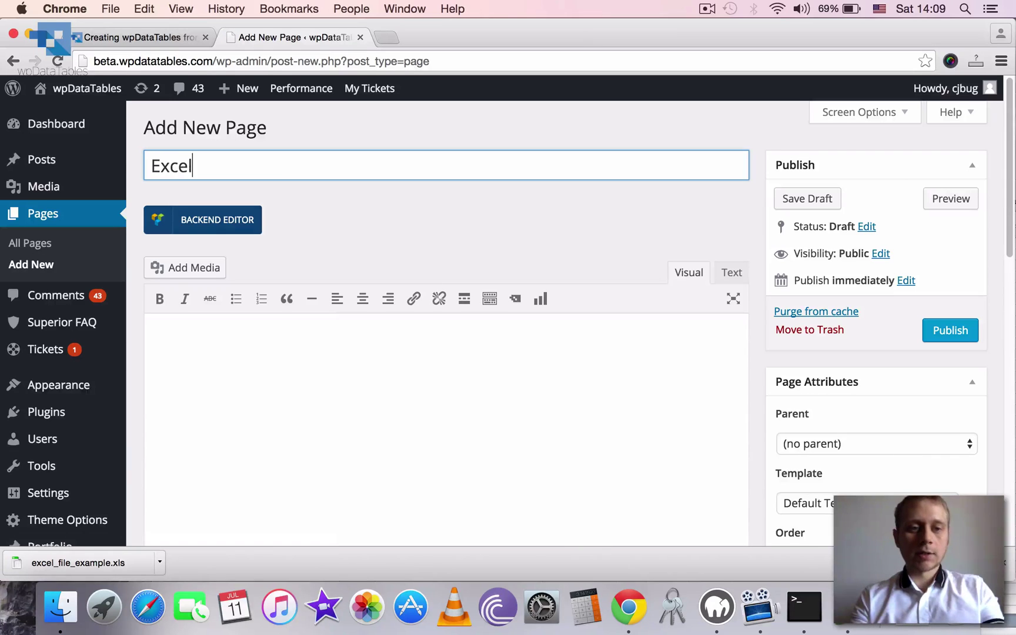
type(" Example")
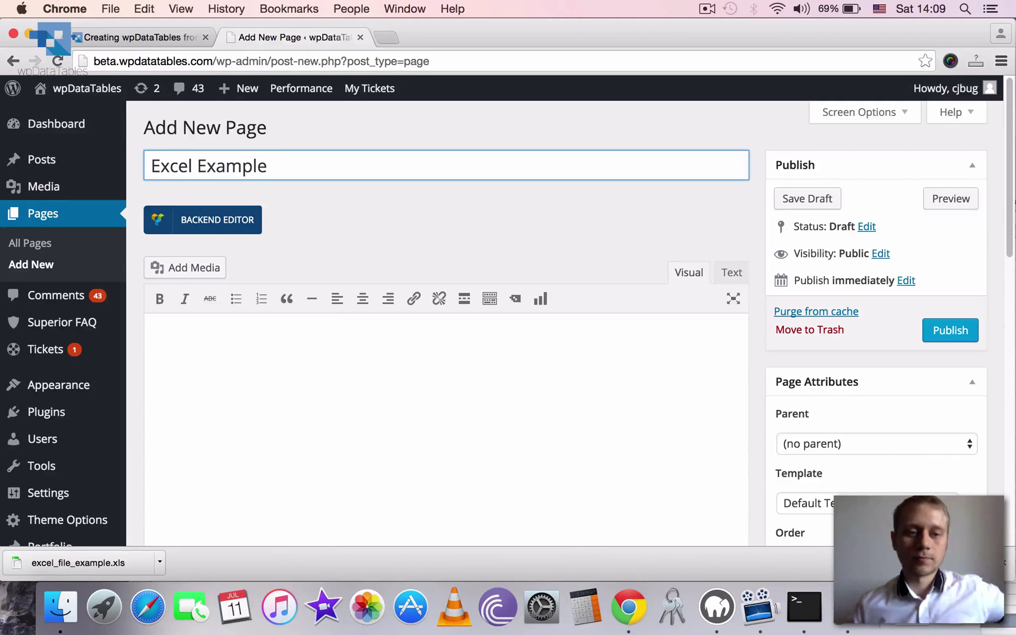
scroll(488, 289, "down", 5)
scroll(506, 295, "up", 5)
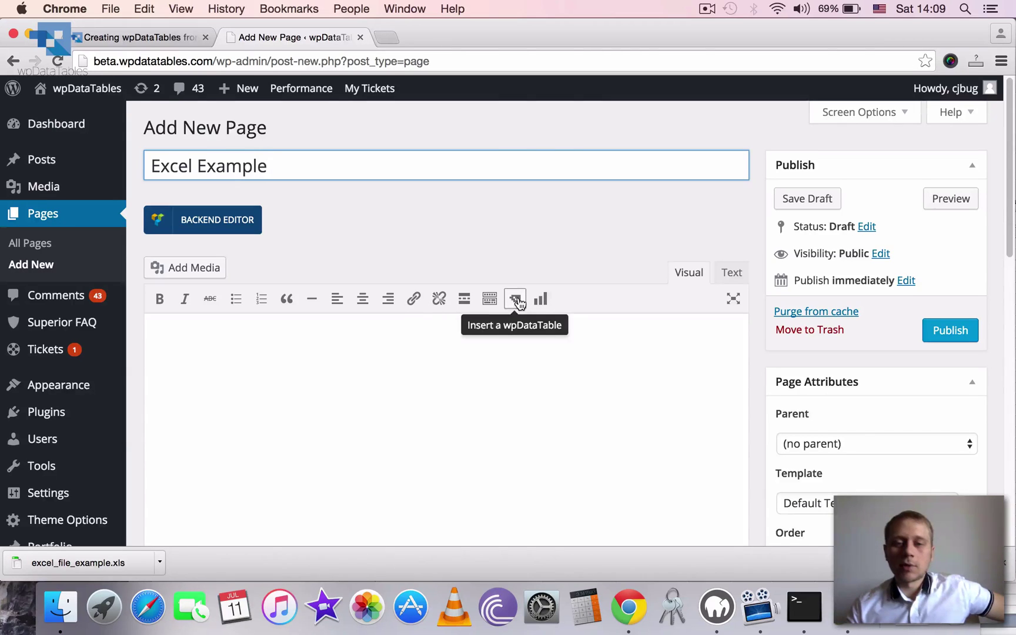
scroll(669, 343, "down", 1)
Replace the scratch body text with the line 'Here is the Excel Demo table:'.
left_click(516, 275)
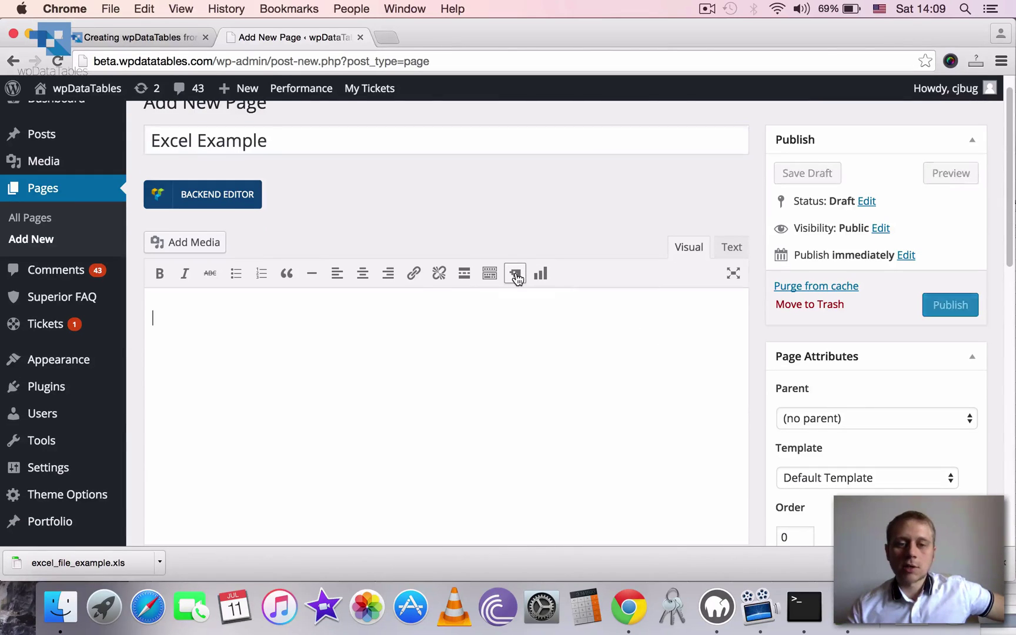
left_click(637, 262)
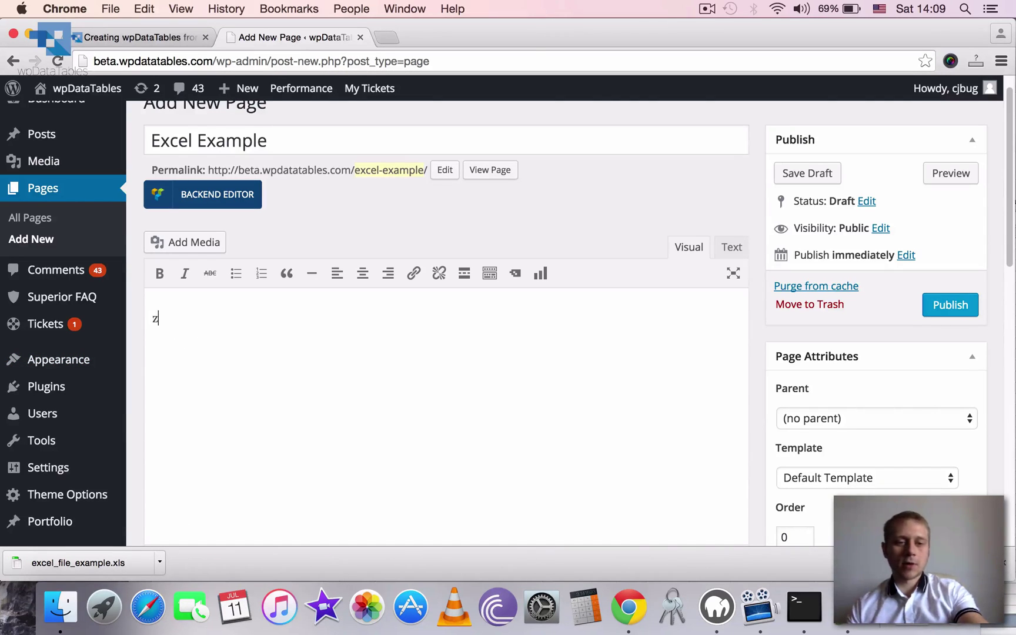
type("zsdfsdfsdsdfsdfs")
key("super+a")
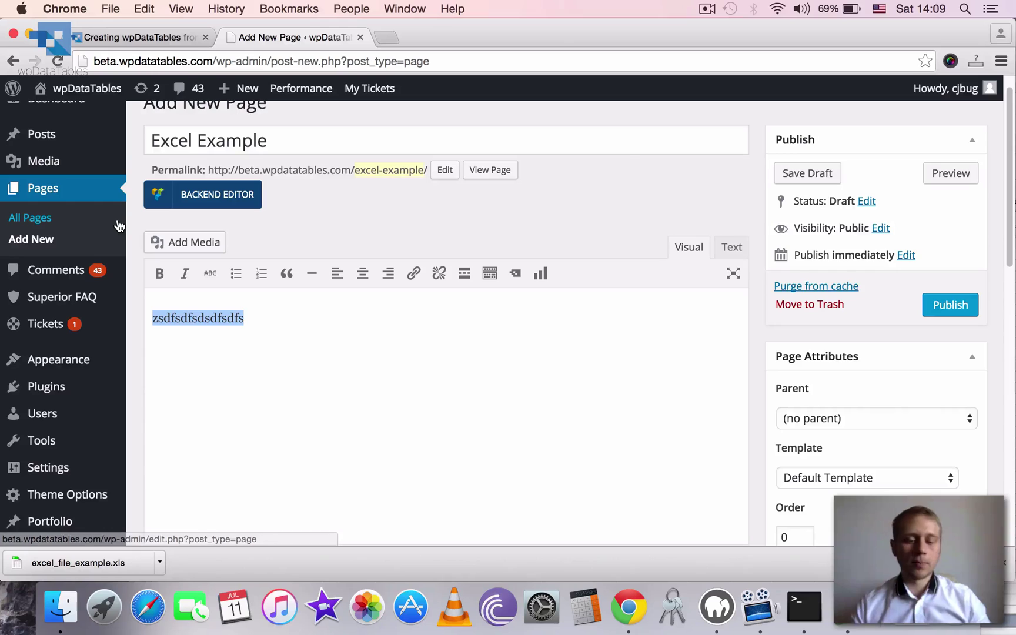
type("Here is the Excel Demo table:")
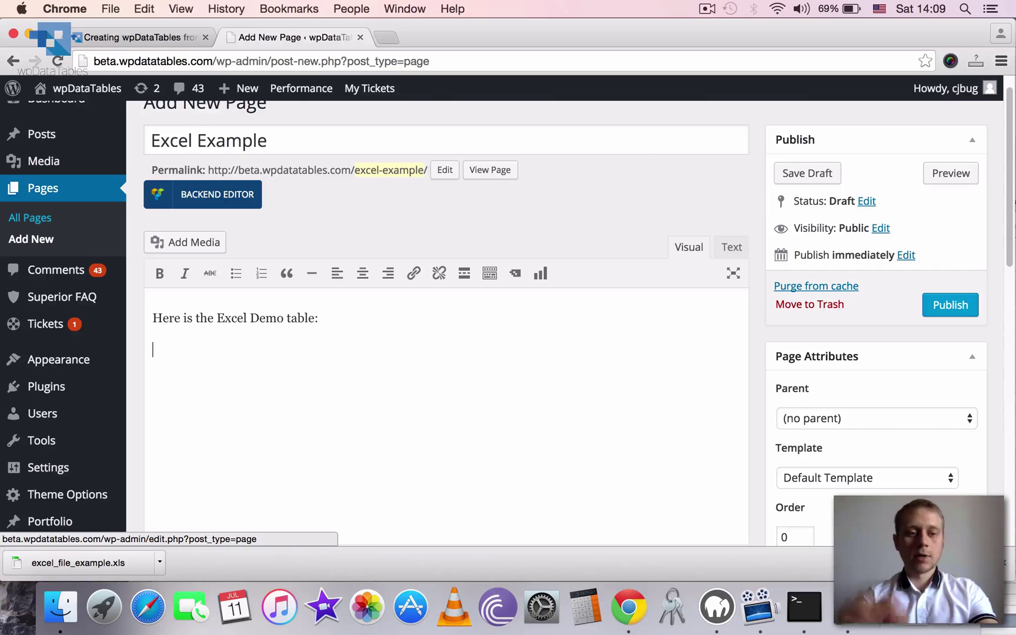
Insert the 'Excel example (id: 28)' wpDataTable shortcode into the page body.
left_click(515, 273)
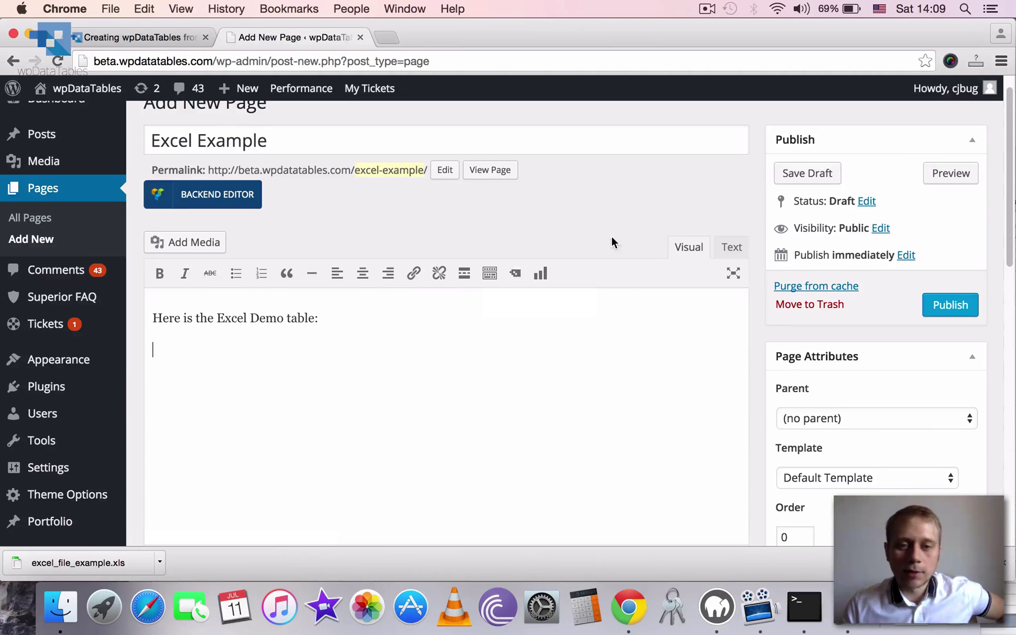
left_click(593, 207)
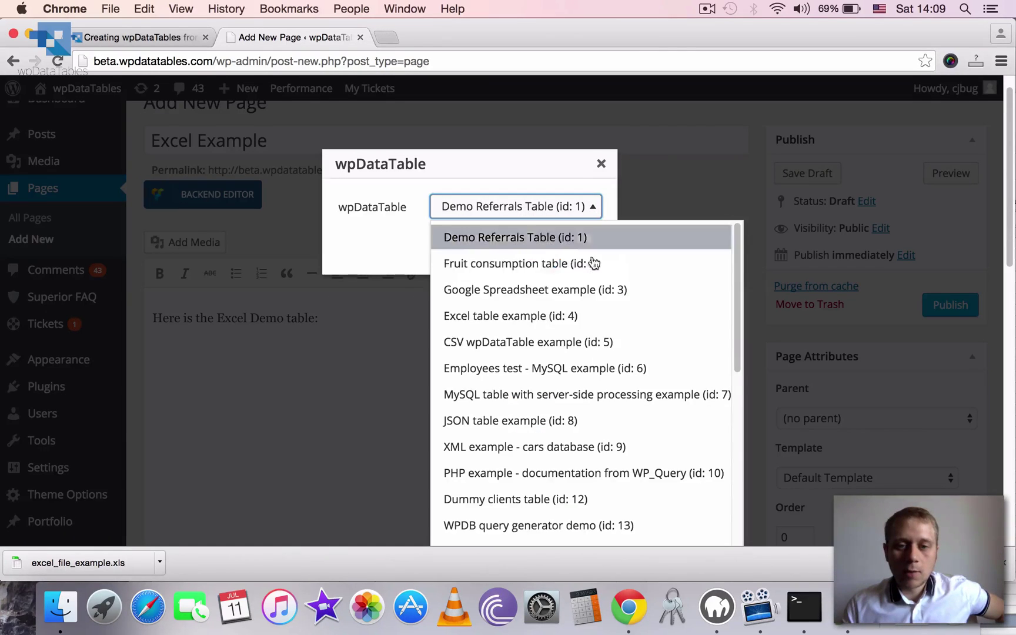
scroll(727, 394, "down", 1)
scroll(726, 394, "down", 7)
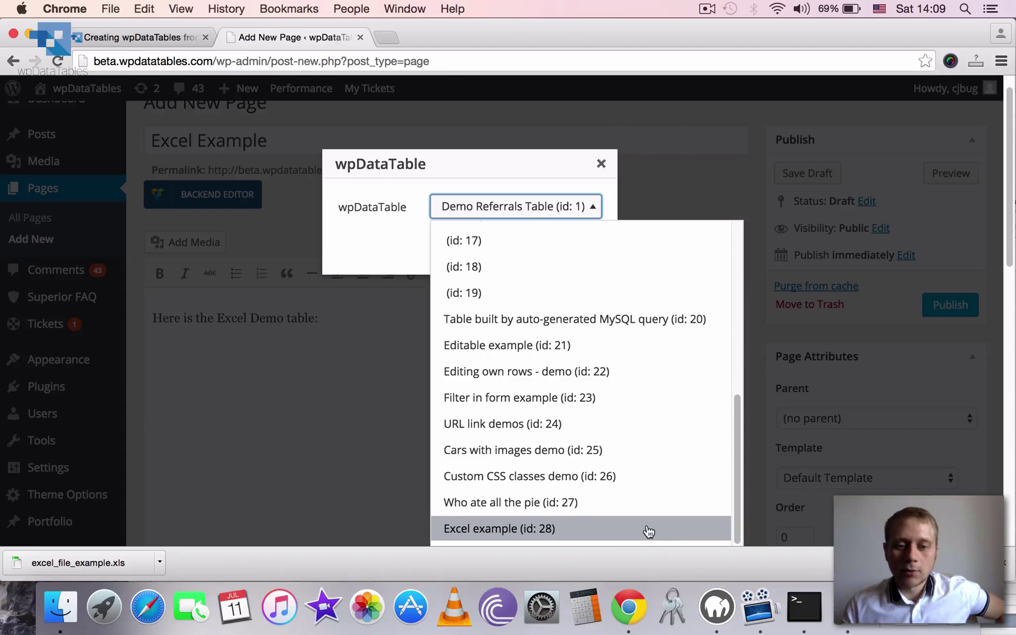
left_click(463, 532)
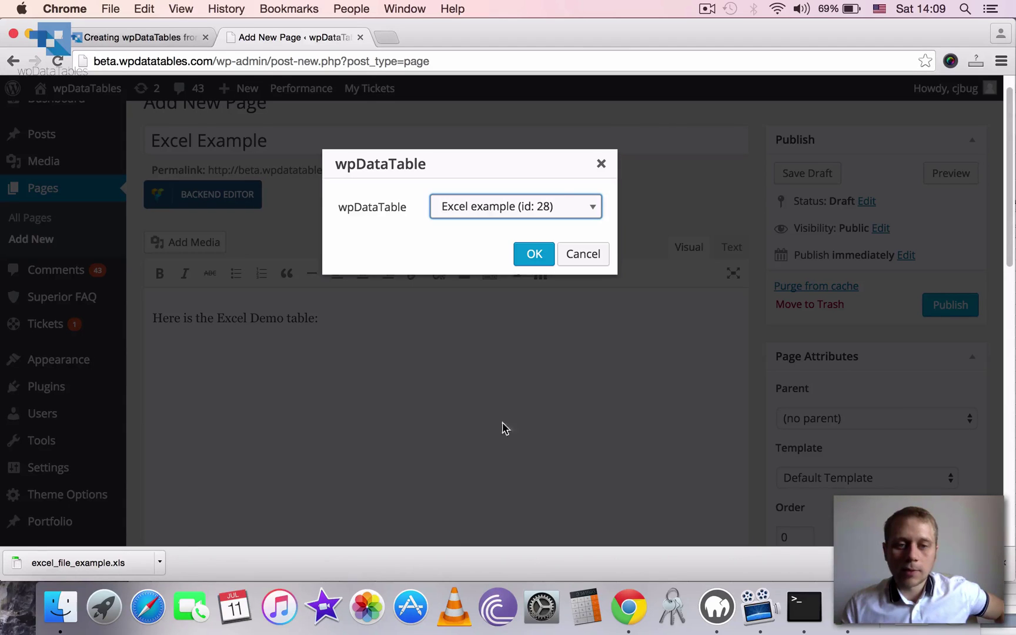
left_click(529, 254)
Publish the page containing [wpdatatable id=28] and view it live.
left_click_drag(321, 363, 94, 353)
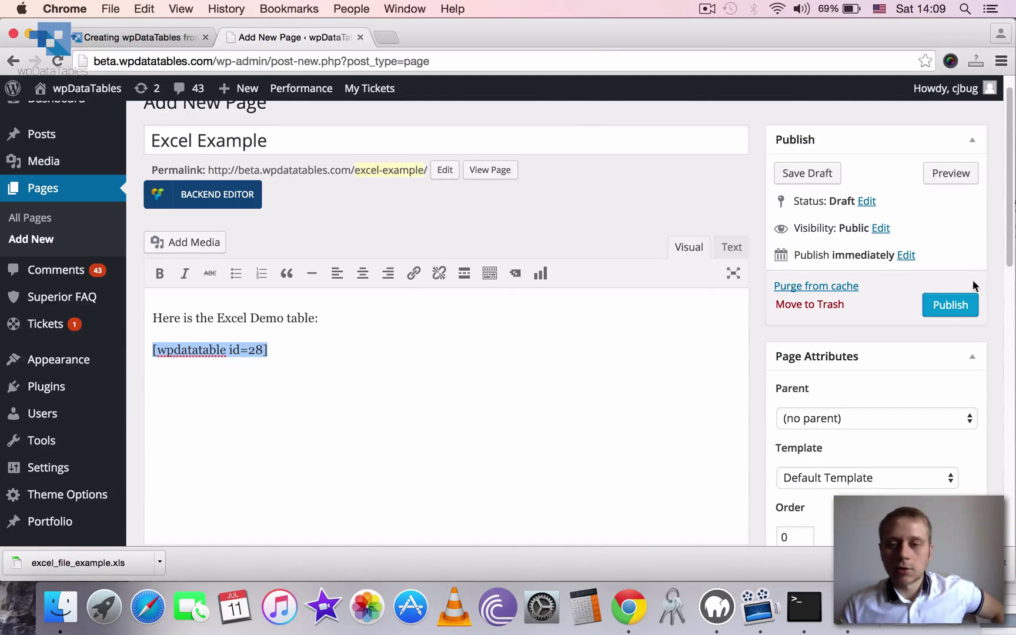
left_click(948, 309)
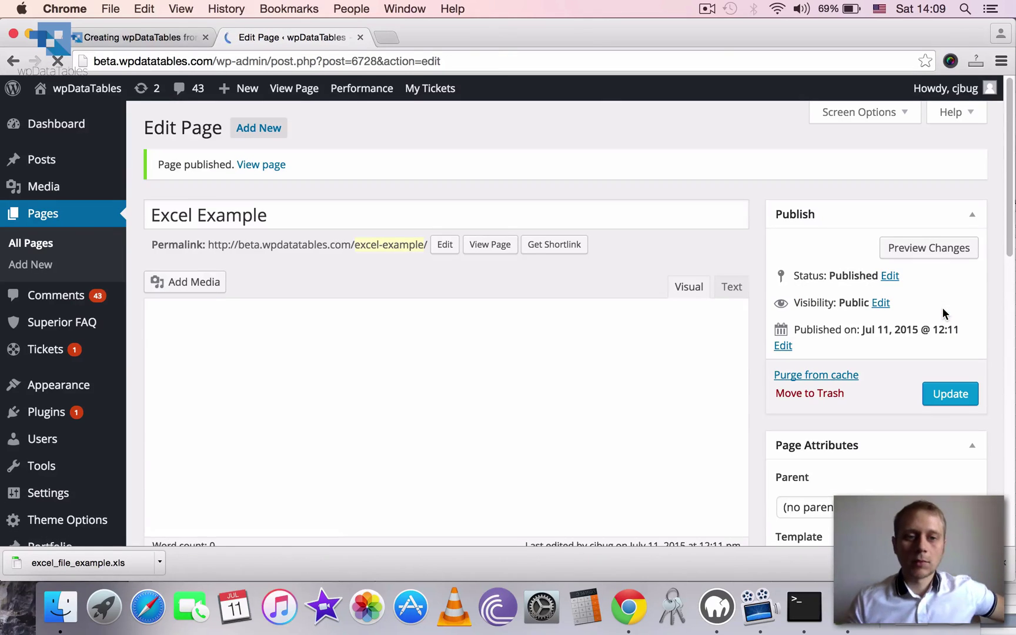
left_click(491, 244)
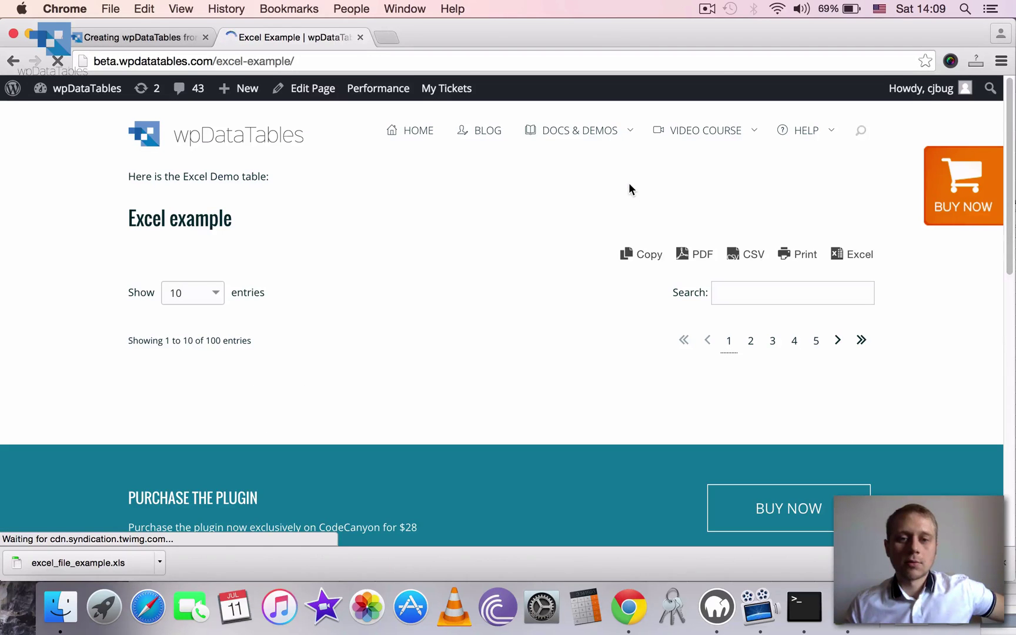
Scroll the live page to the Excel example table with its $-prefixed Totals and column filters.
scroll(653, 411, "down", 3)
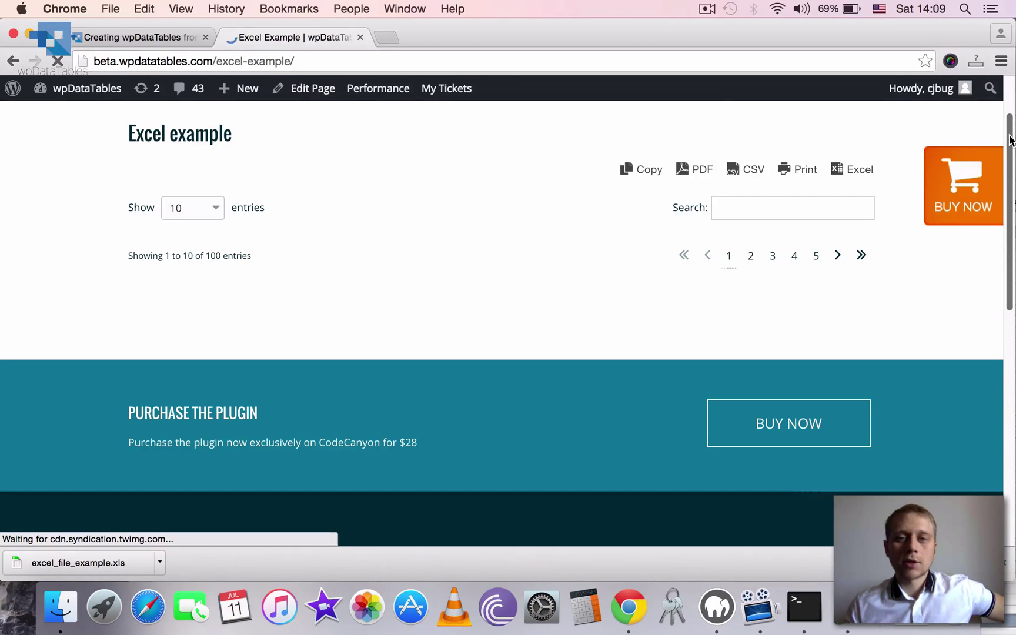
scroll(594, 235, "down", 9)
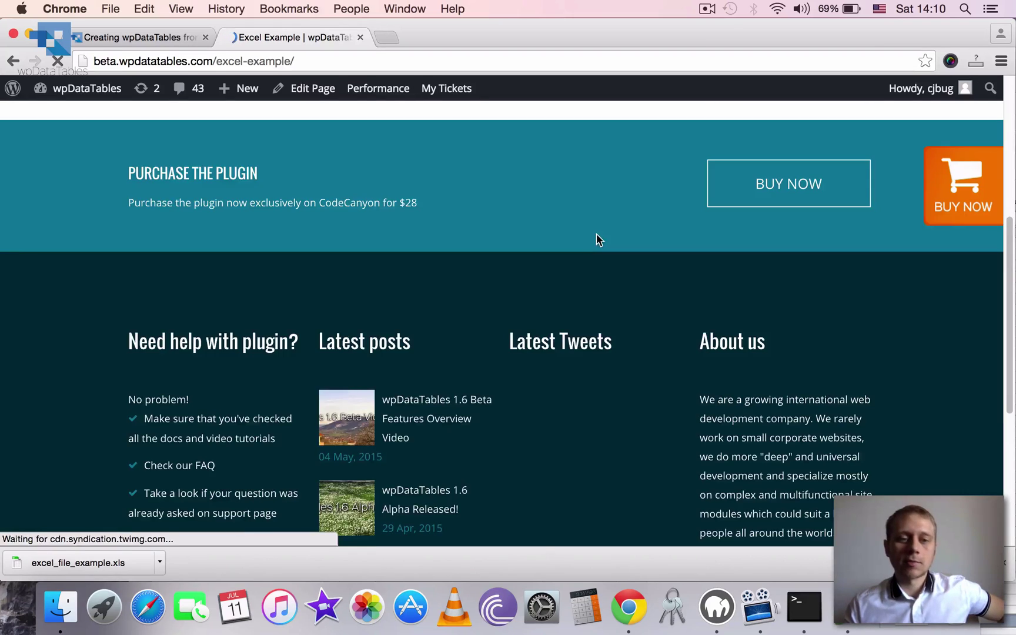
scroll(596, 236, "up", 10)
scroll(596, 238, "down", 2)
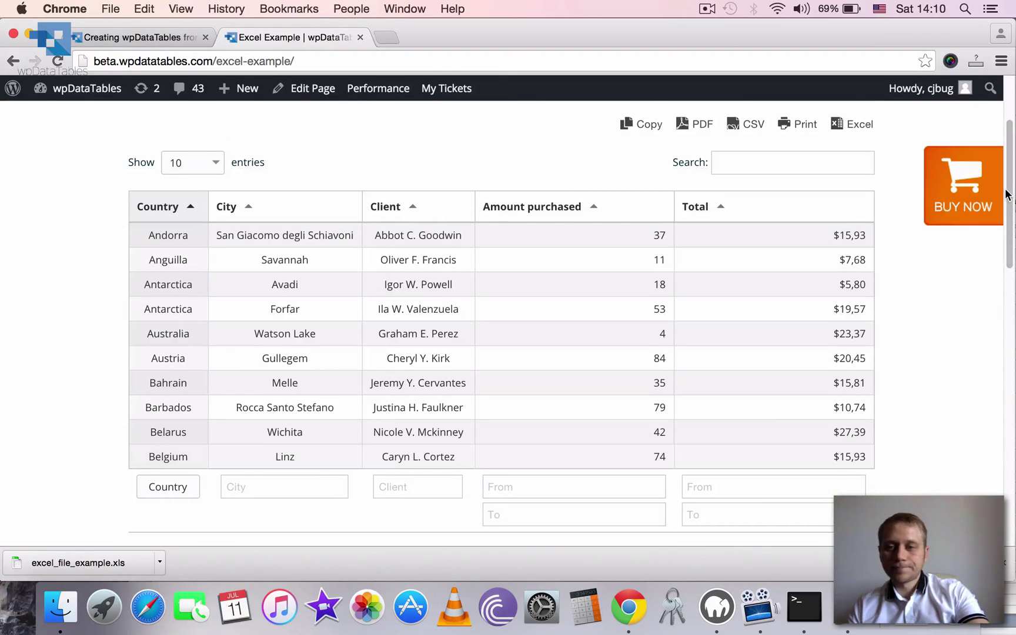
left_click_drag(1009, 182, 1012, 201)
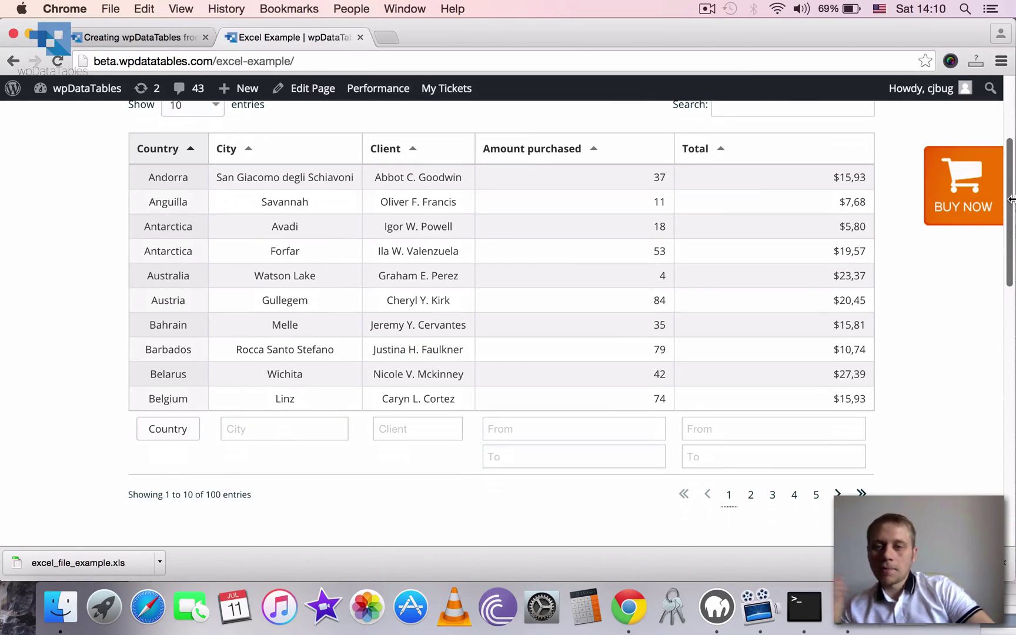